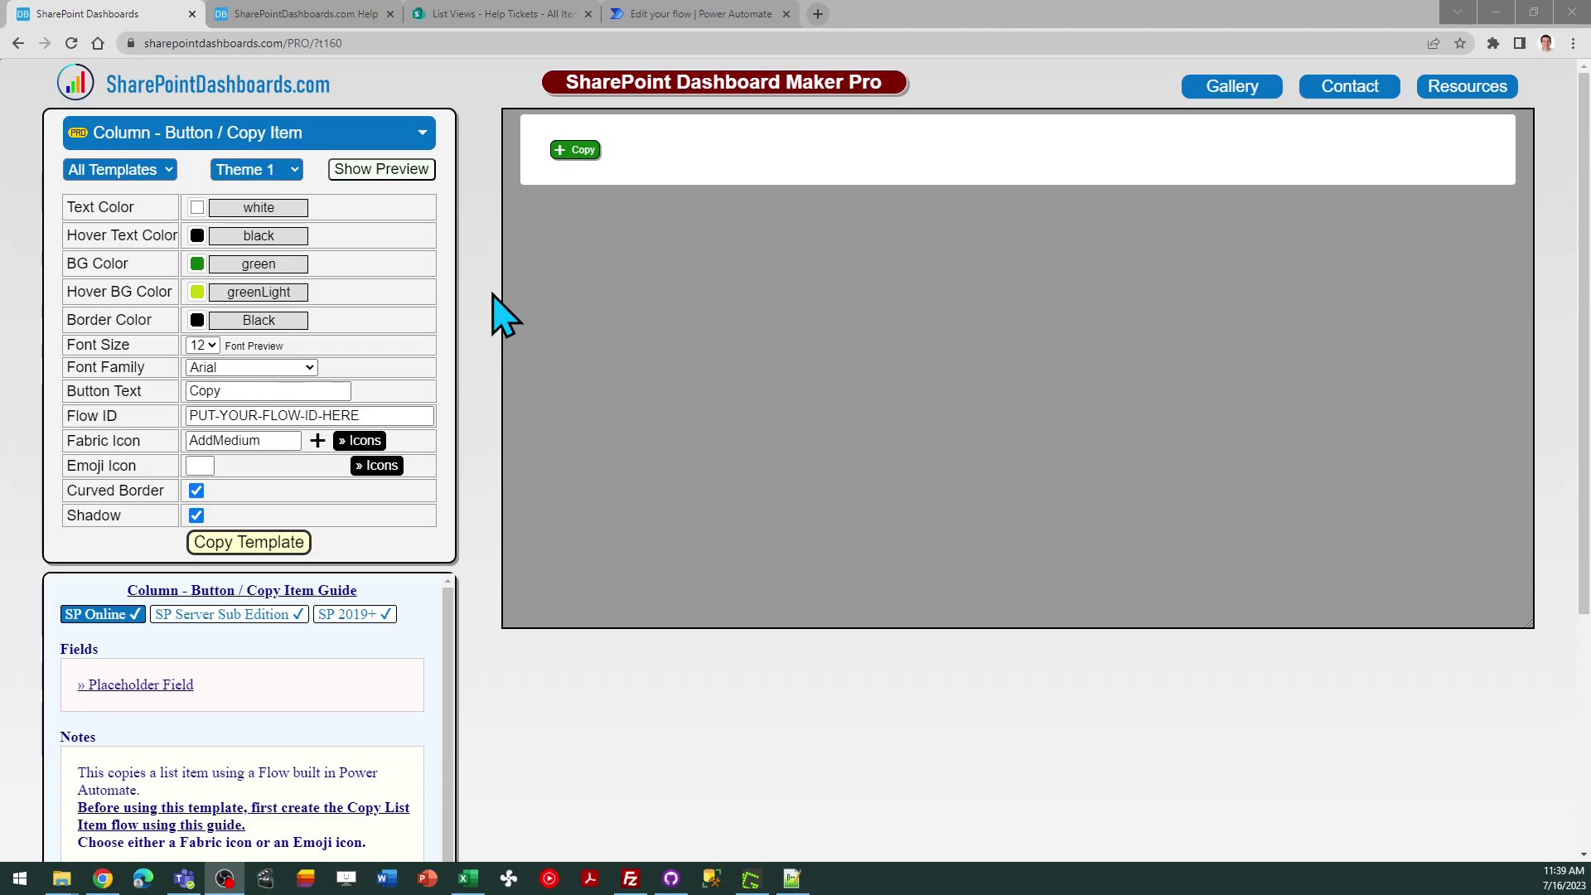
Step: Test the green preview Copy button's Copy List Item Flow alert, then bring up the Help Tickets list
{"action": "left_click", "coordinate": [580, 151]}
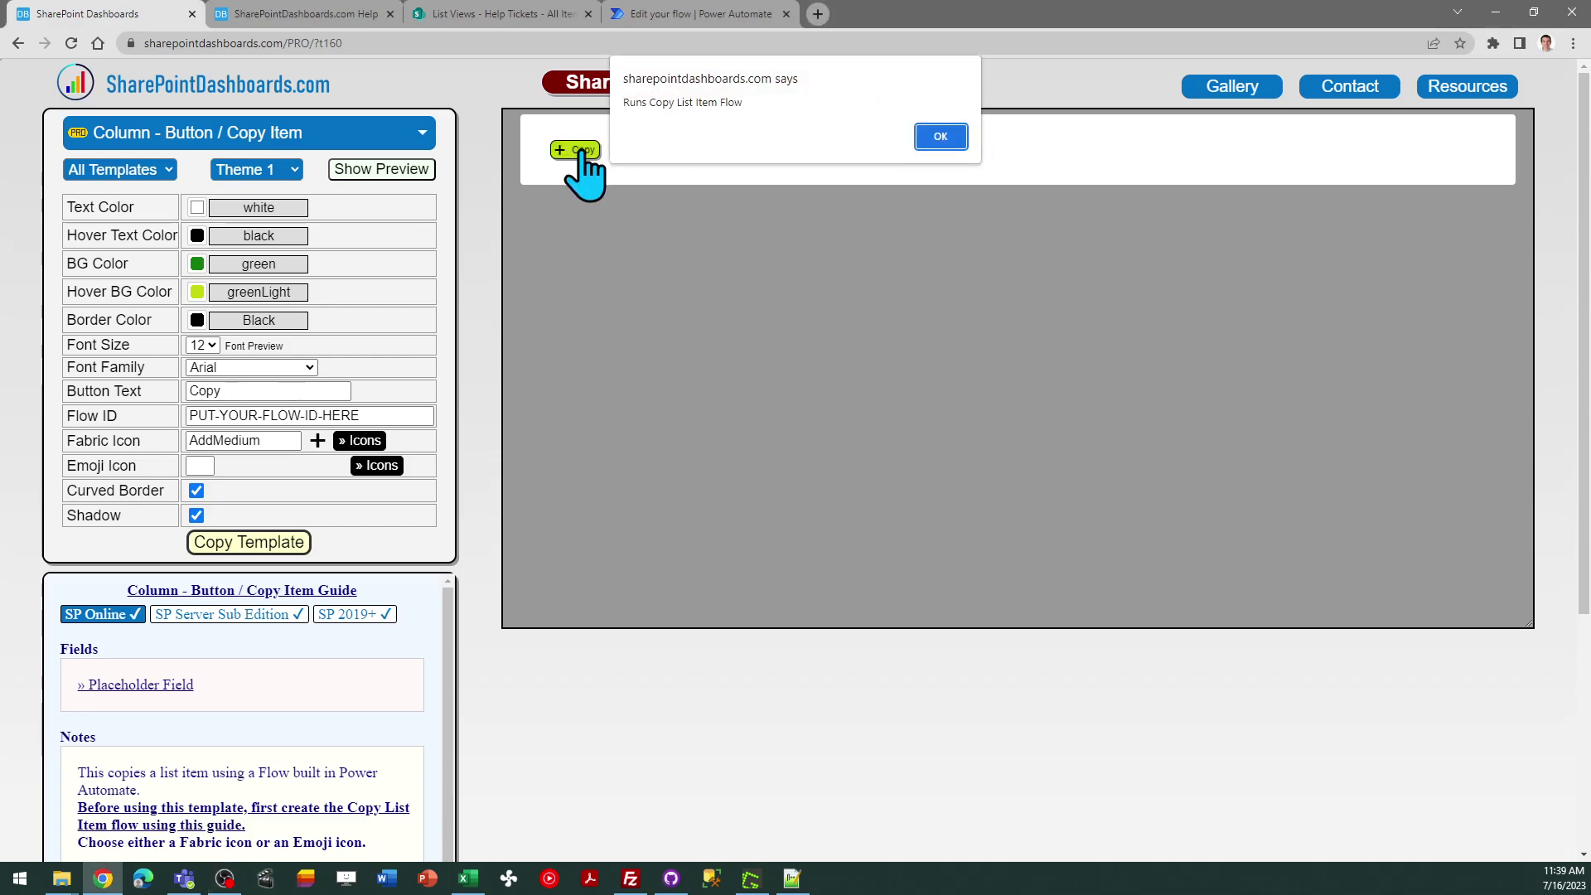
{"action": "left_click", "coordinate": [939, 135]}
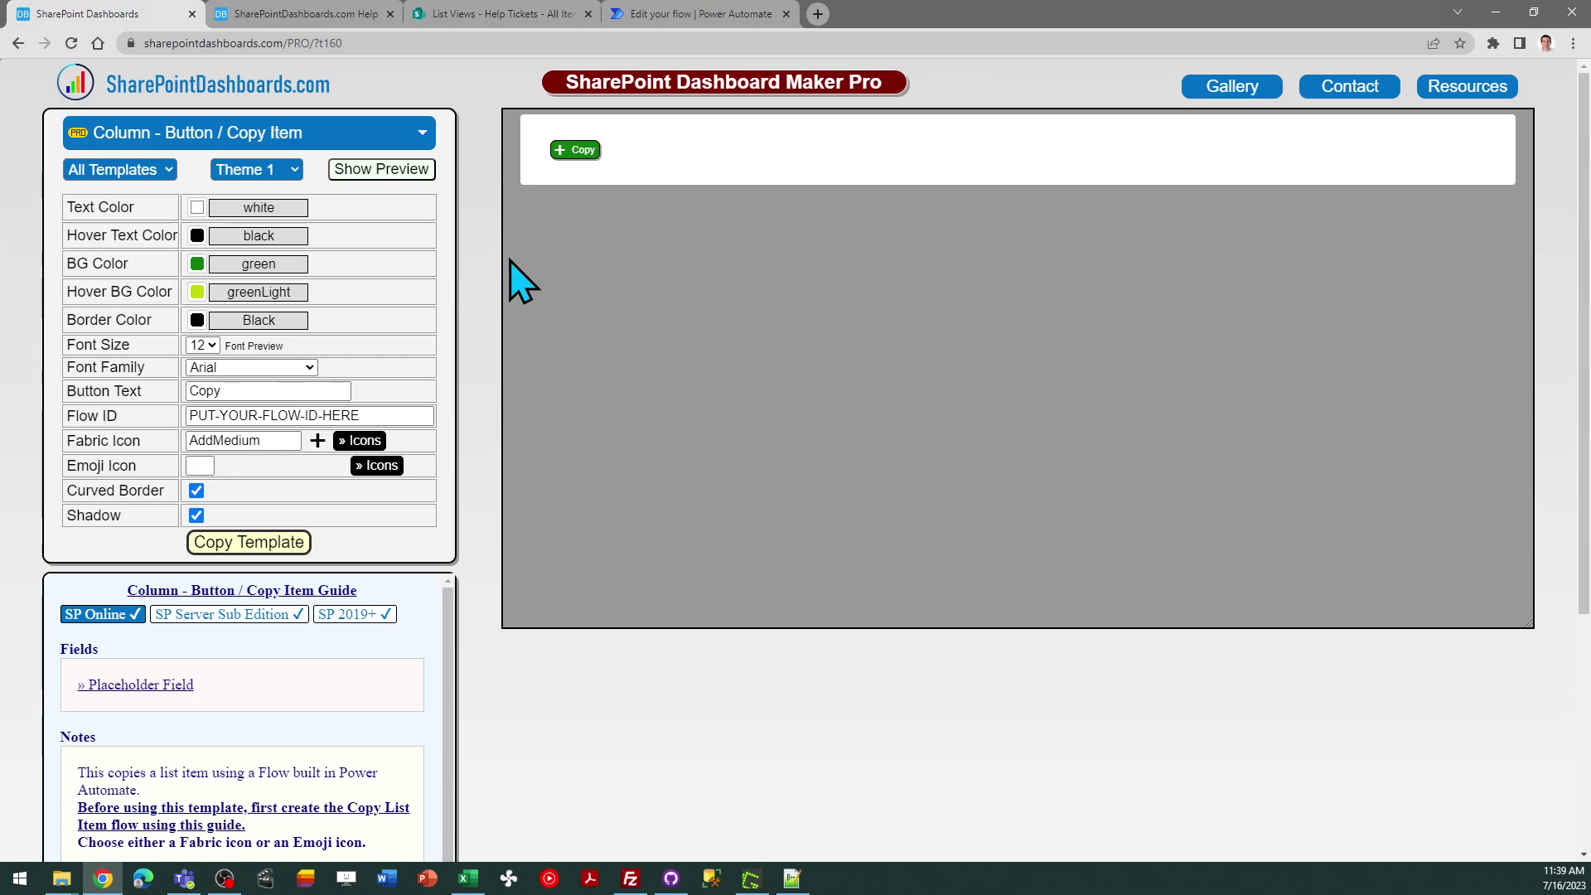
{"action": "left_click", "coordinate": [315, 15]}
{"action": "left_click", "coordinate": [493, 15]}
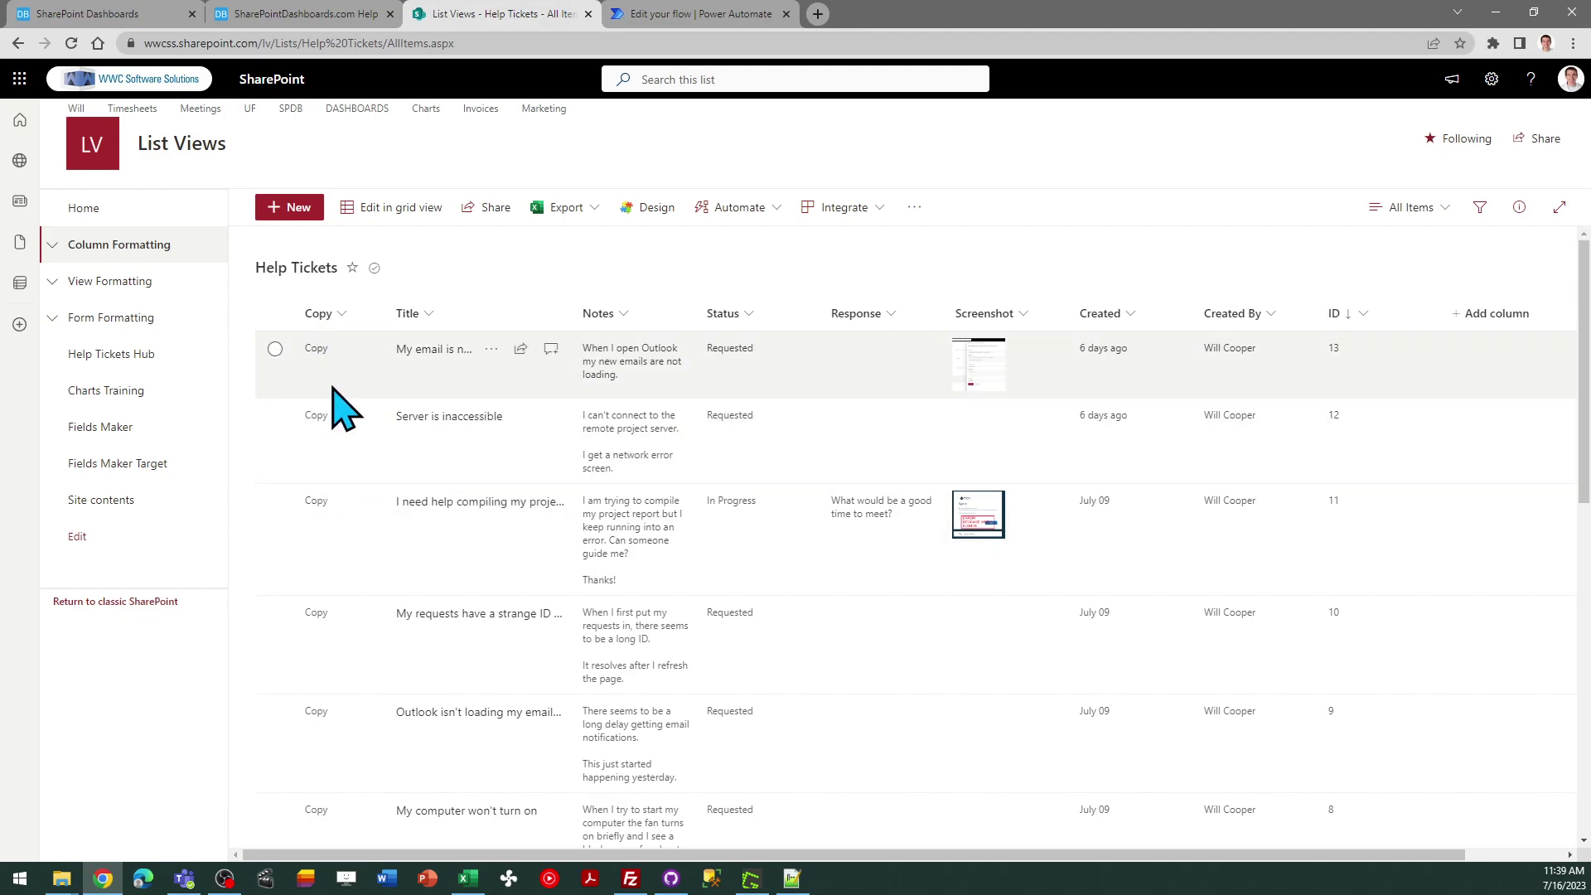
Step: Review the Help Guide's Copy List Item Flow instructions and open the Copy Help Ticket flow editor
{"action": "left_click", "coordinate": [121, 12]}
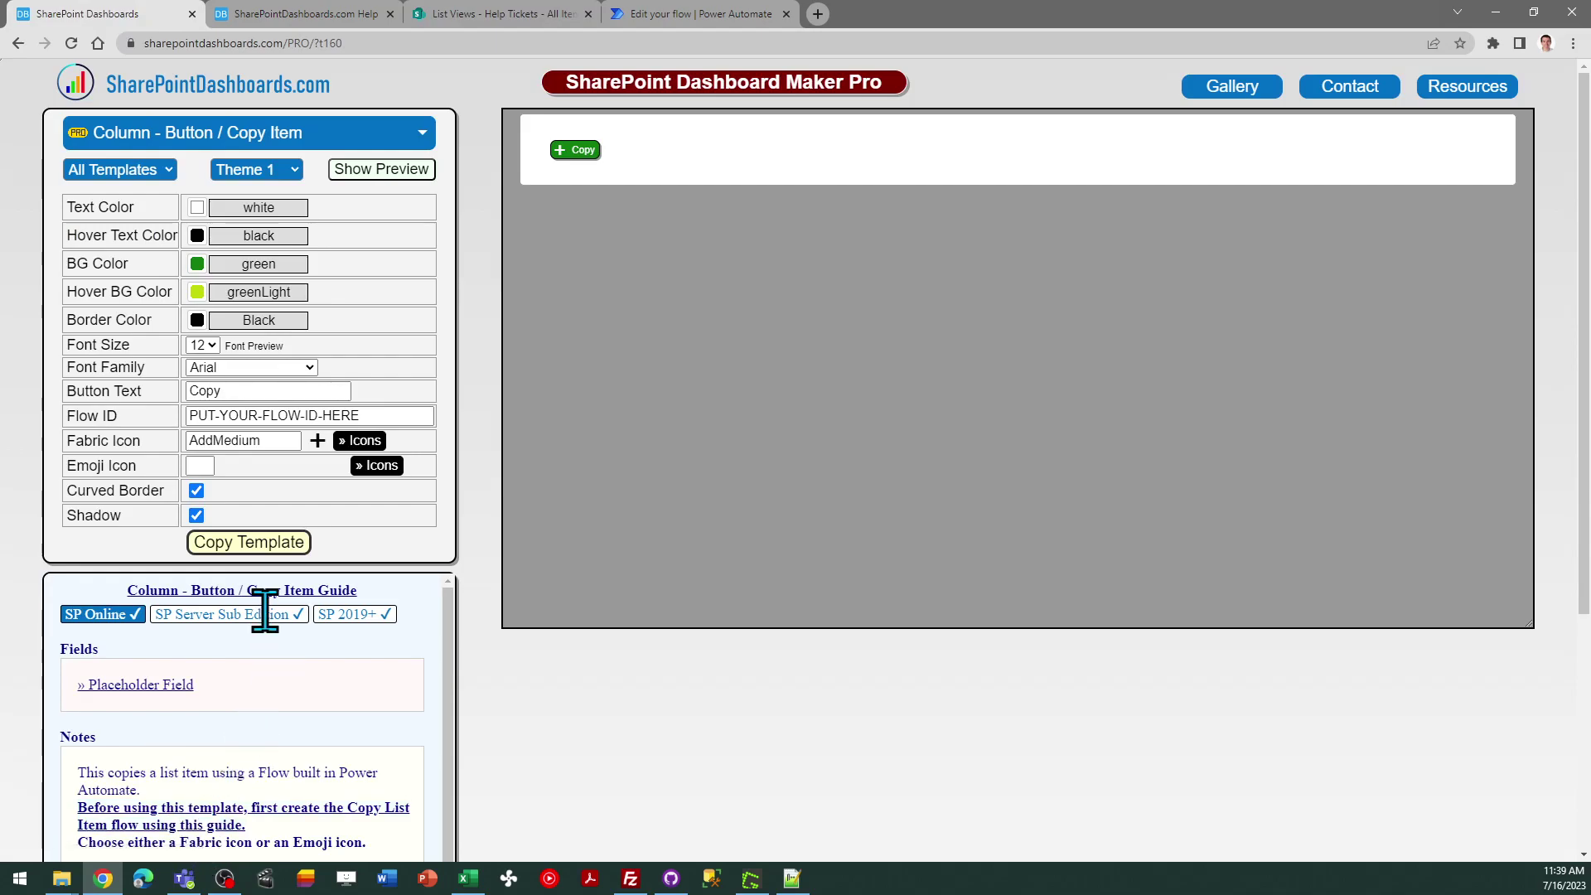
{"action": "left_click", "coordinate": [278, 13]}
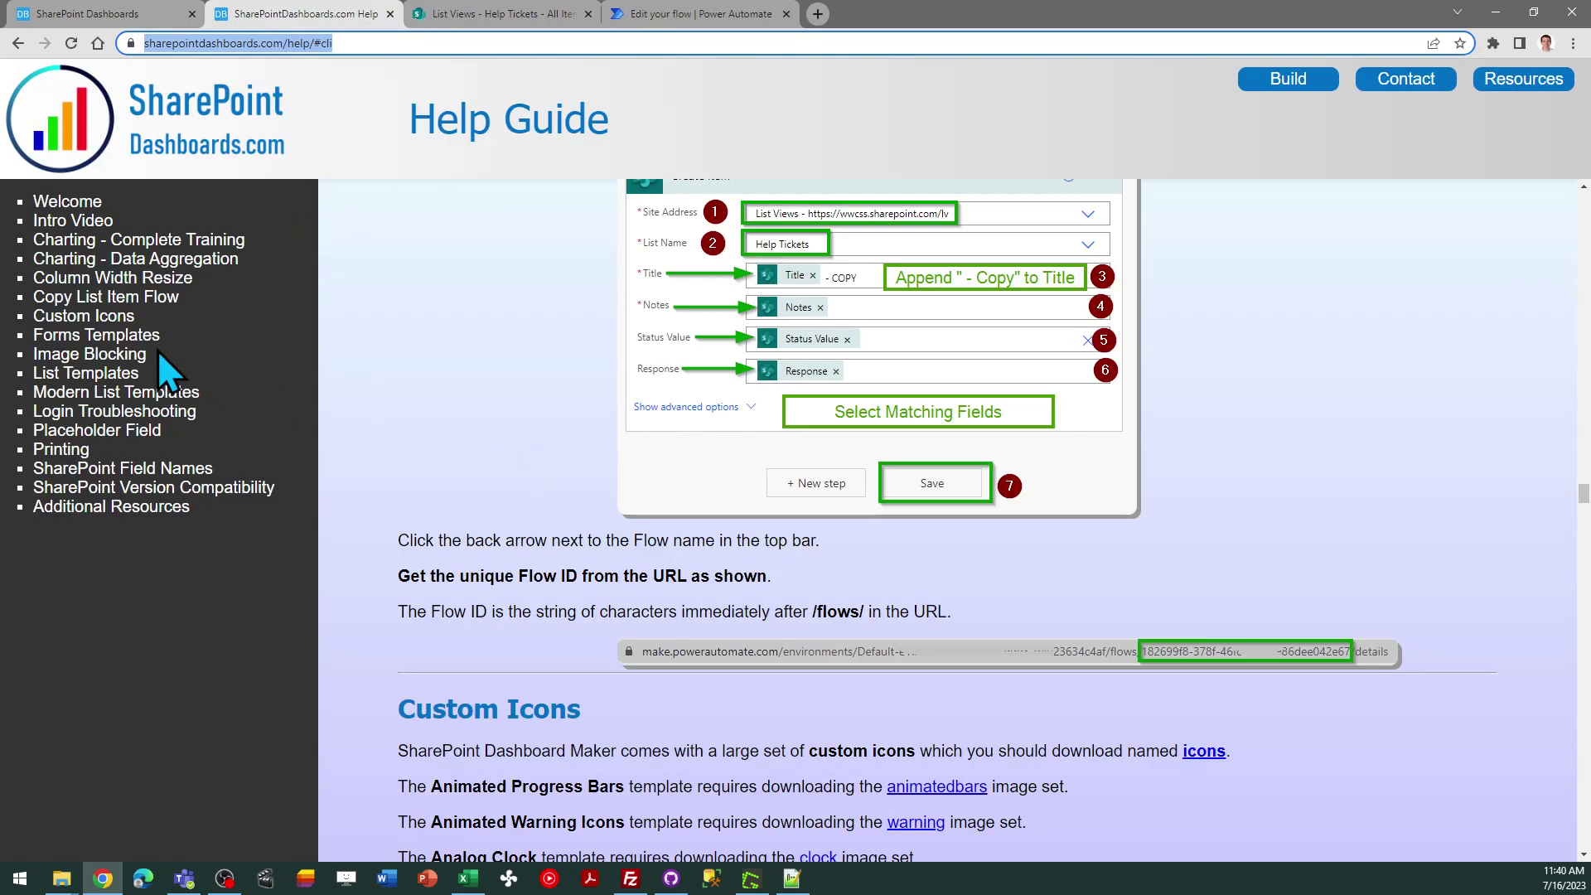
{"action": "left_click", "coordinate": [116, 298]}
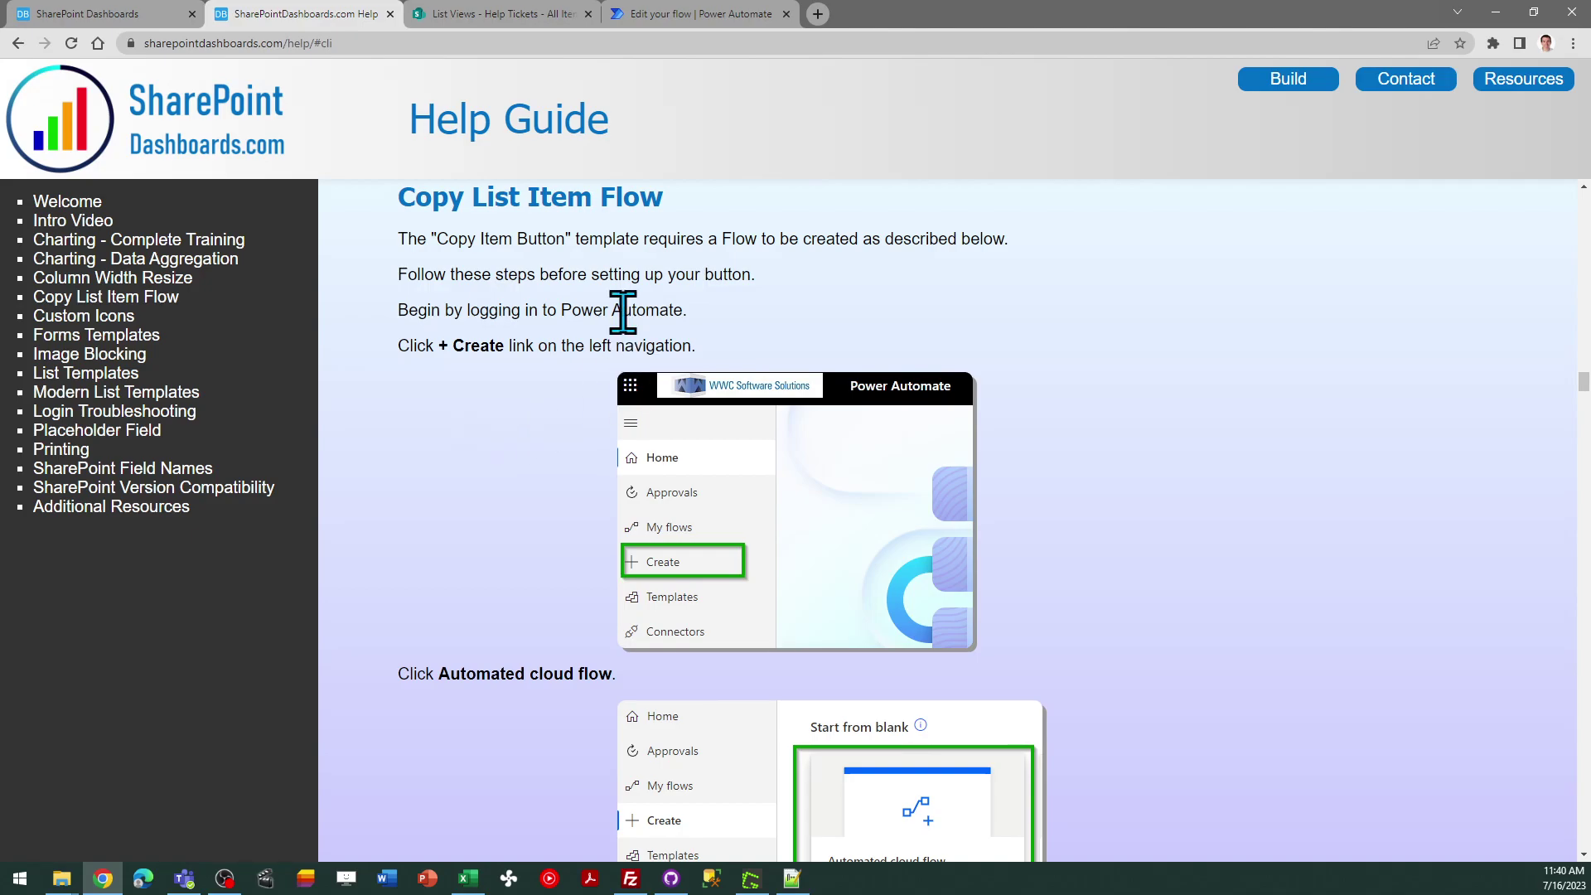
{"action": "left_click", "coordinate": [686, 17]}
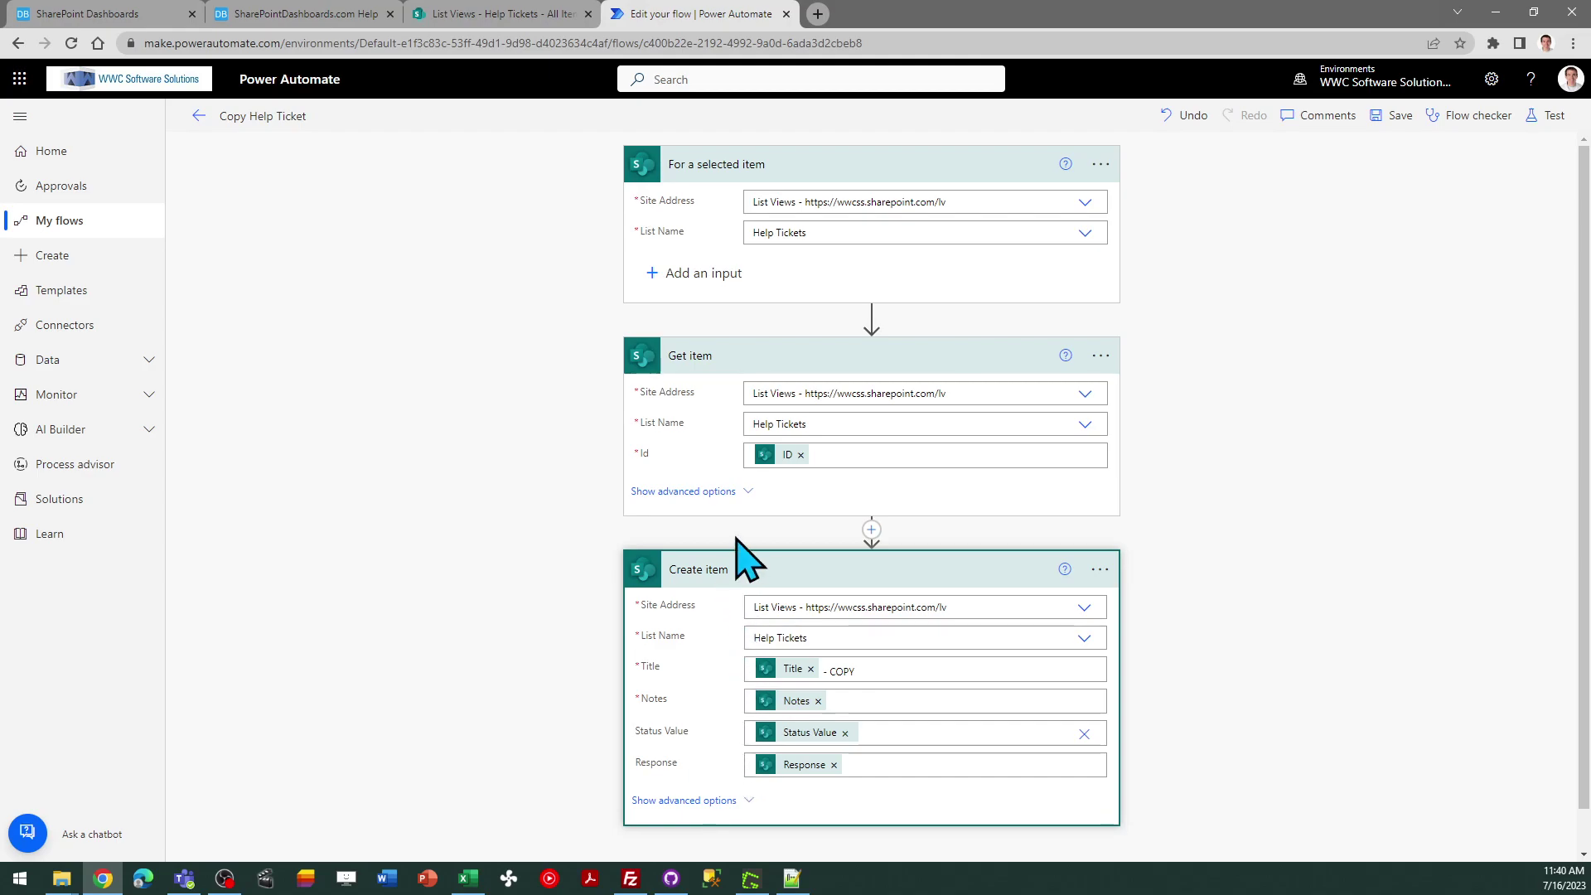
Step: Select the Copy Help Ticket flow ID after /flows/ in the Power Automate address
{"action": "left_click", "coordinate": [335, 16]}
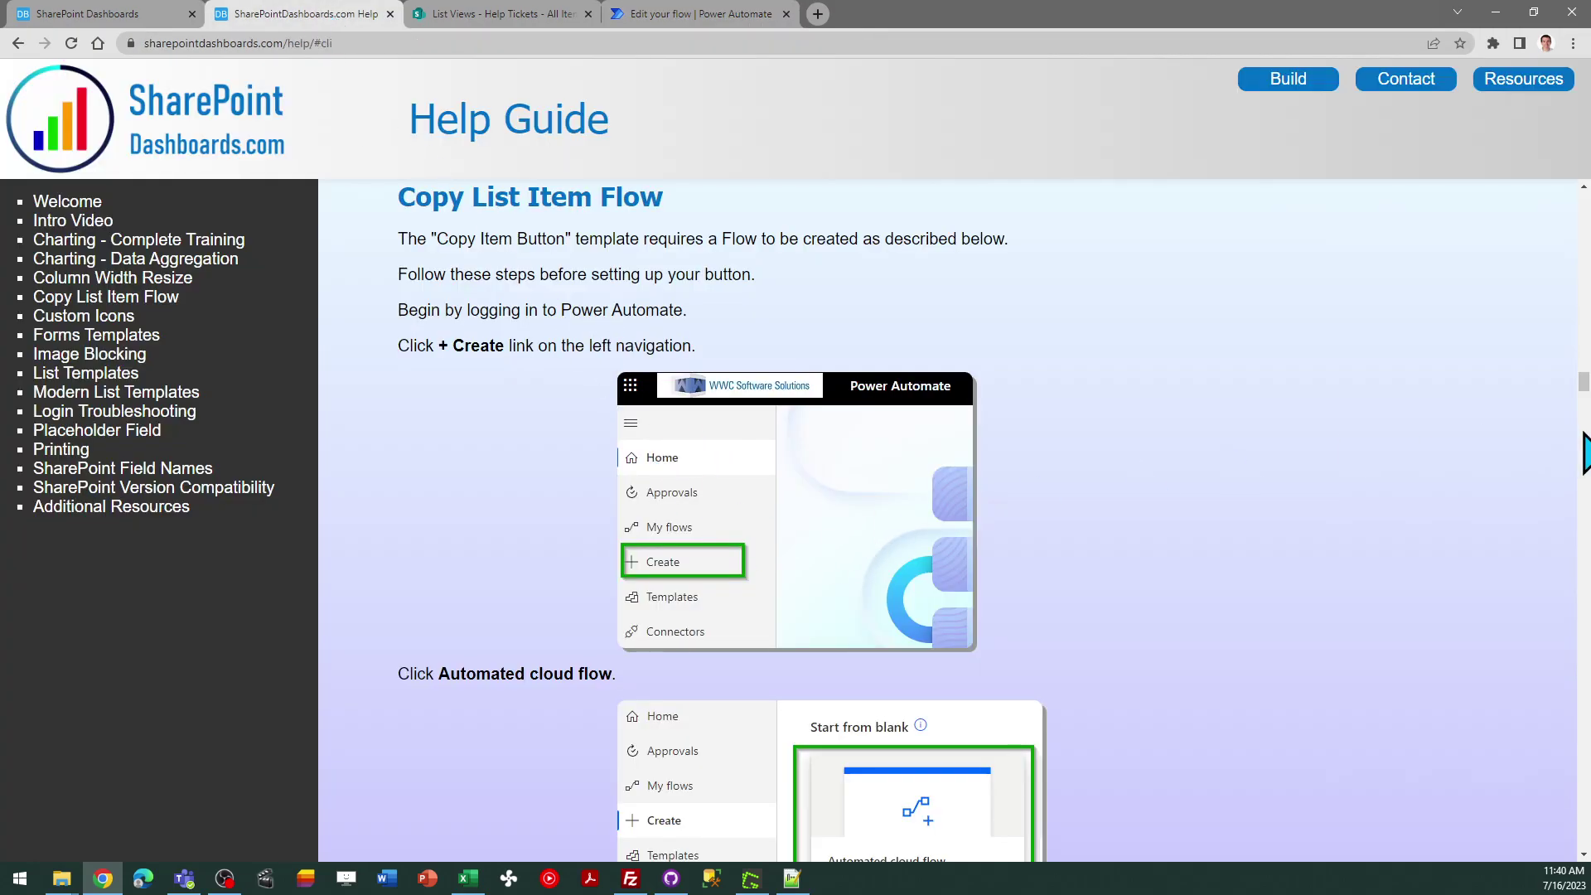
{"action": "scroll", "coordinate": [1585, 858], "scroll_direction": "down", "scroll_amount": 3}
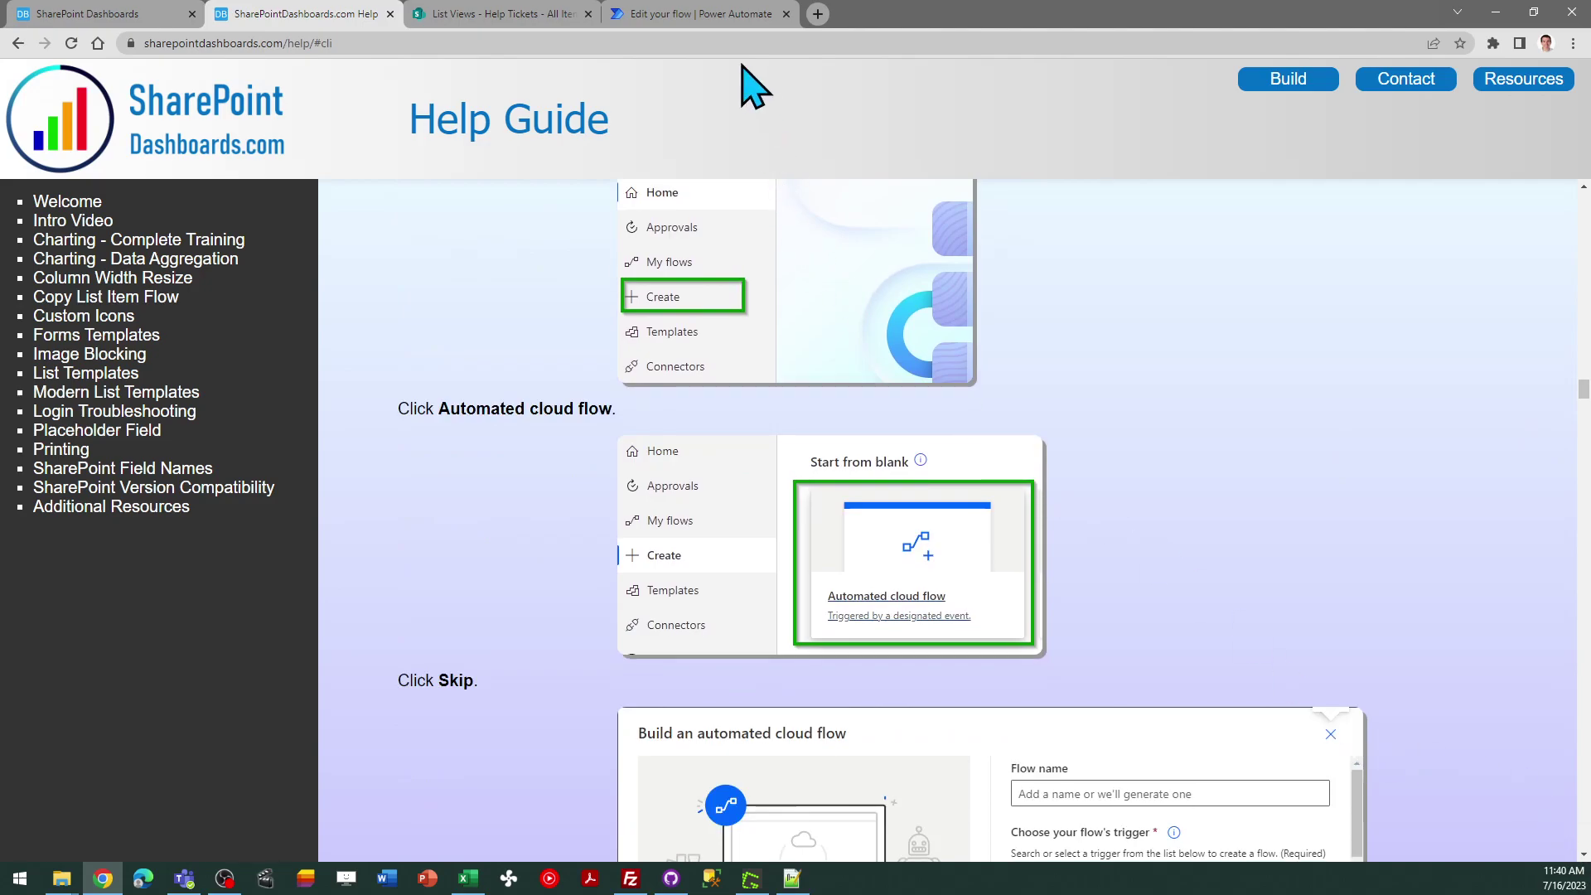
{"action": "left_click", "coordinate": [713, 14]}
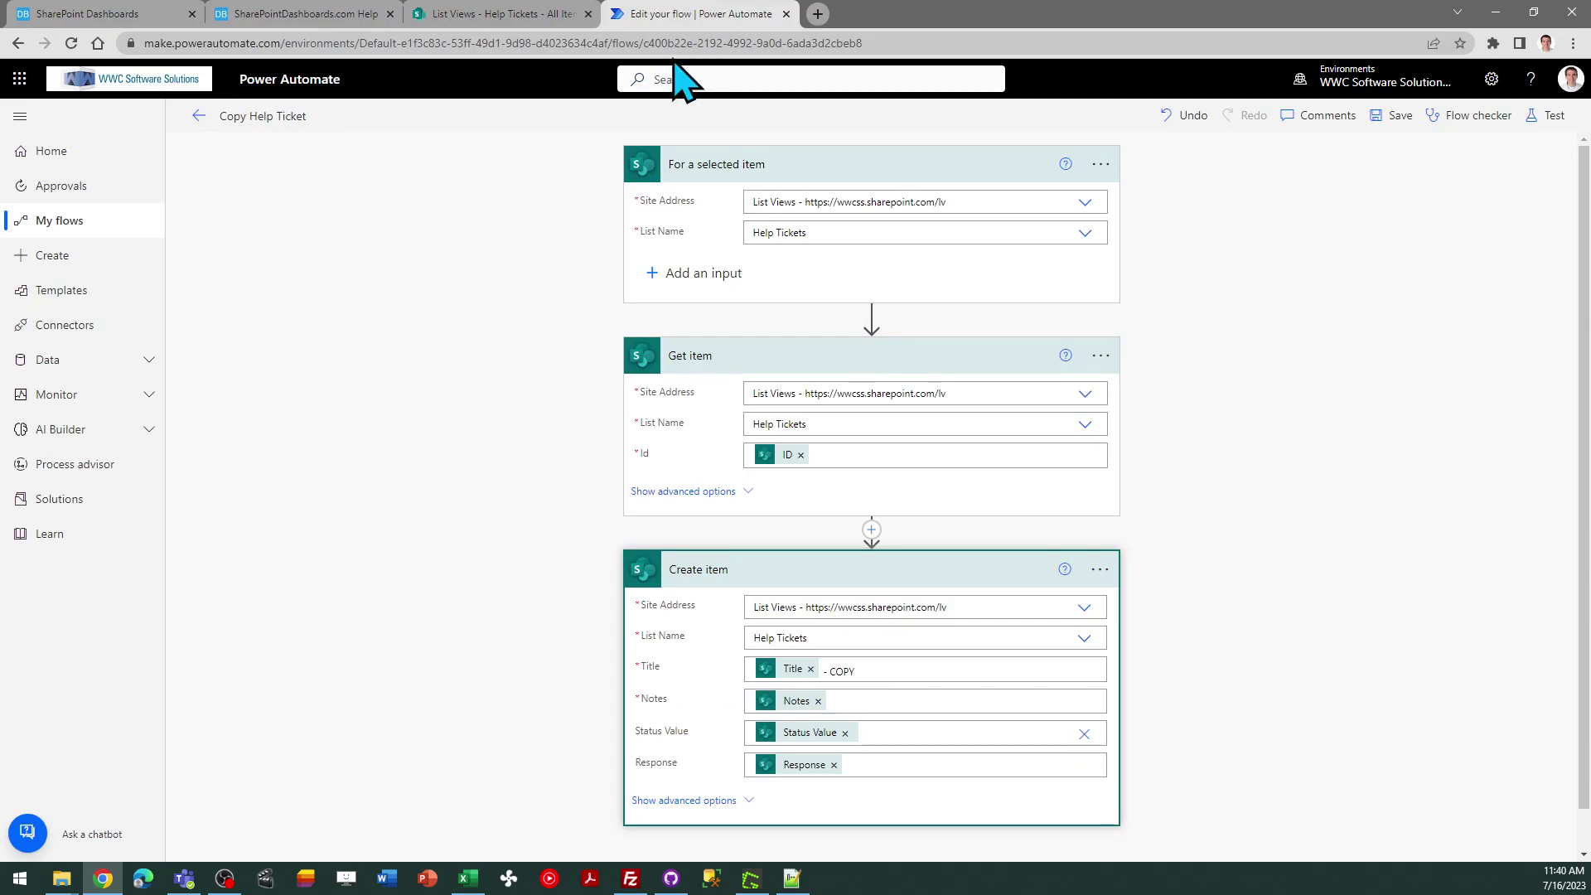
{"action": "left_click_drag", "start_coordinate": [645, 43], "coordinate": [944, 40]}
{"action": "key", "text": "ctrl+c"}
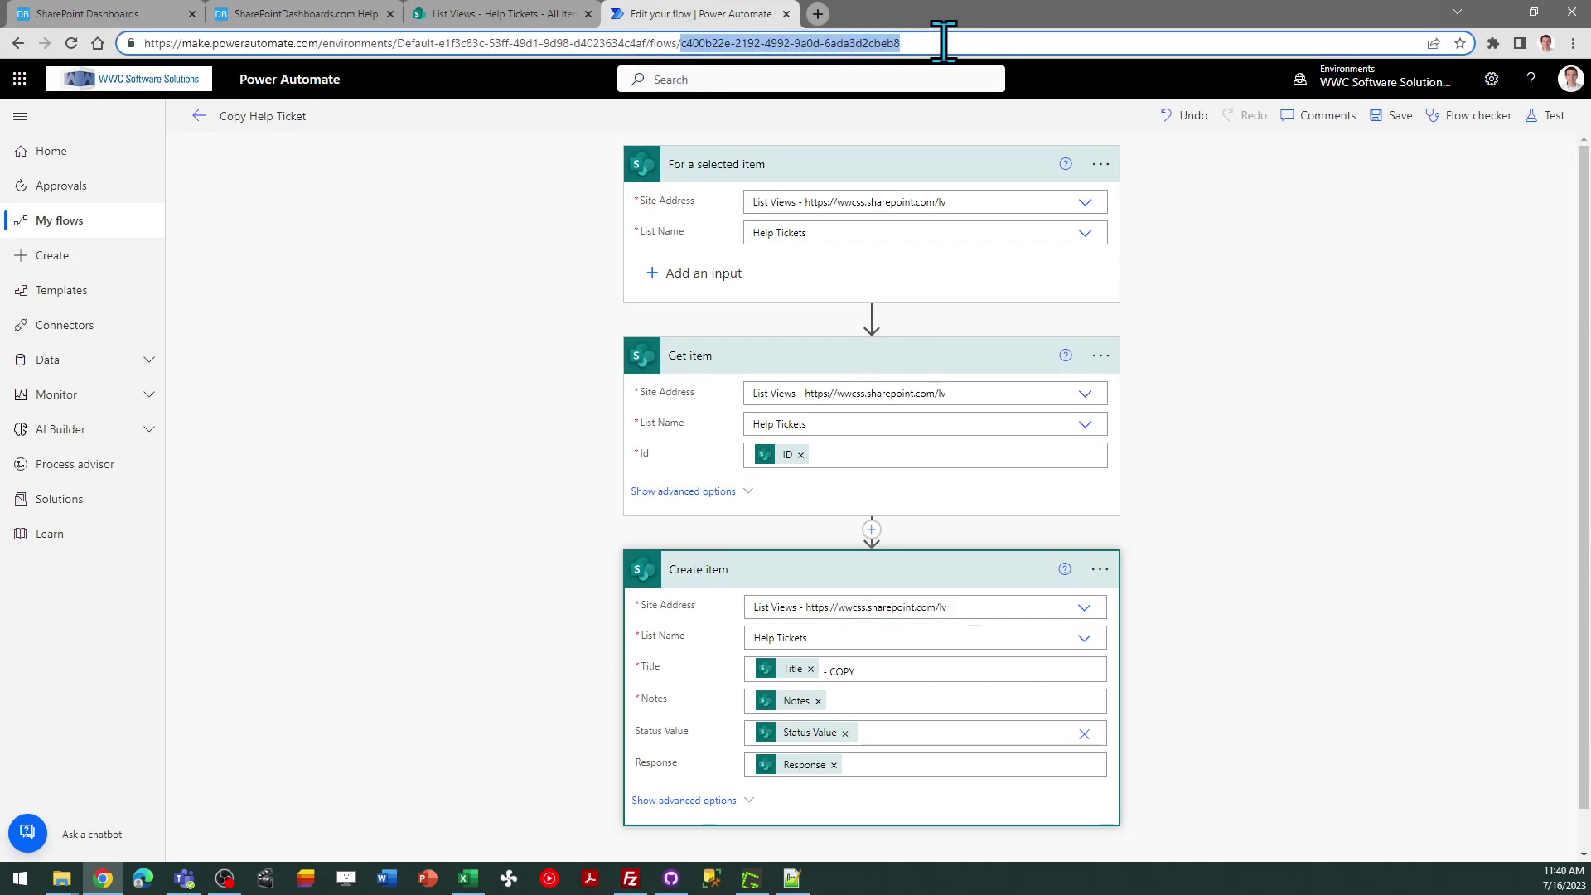
{"action": "left_click", "coordinate": [126, 12]}
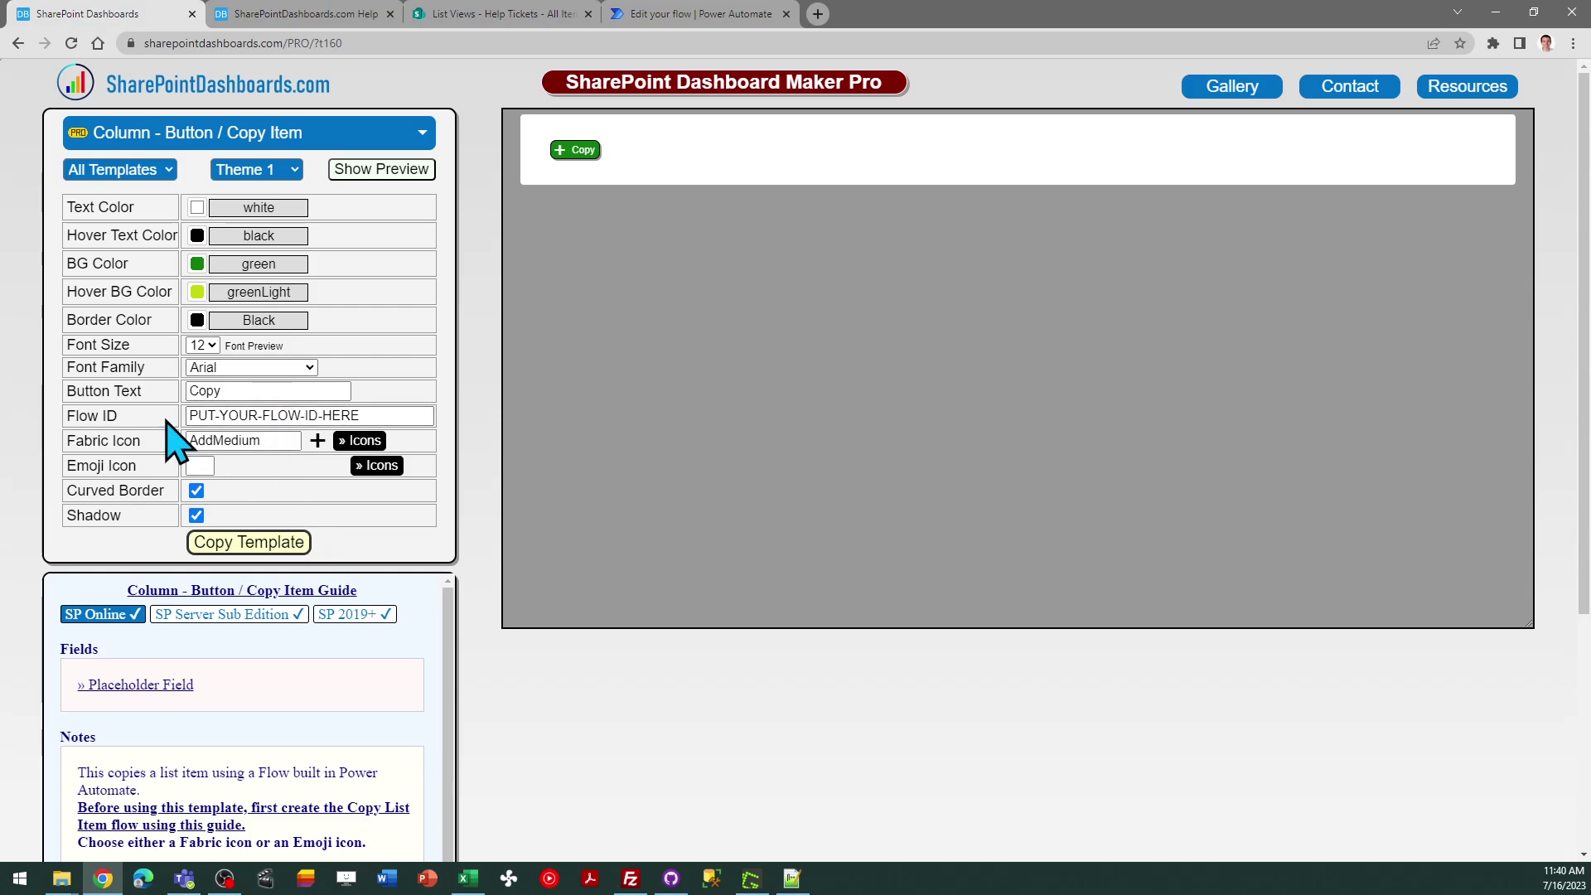
{"action": "left_click_drag", "start_coordinate": [123, 414], "coordinate": [65, 414]}
{"action": "left_click", "coordinate": [665, 17]}
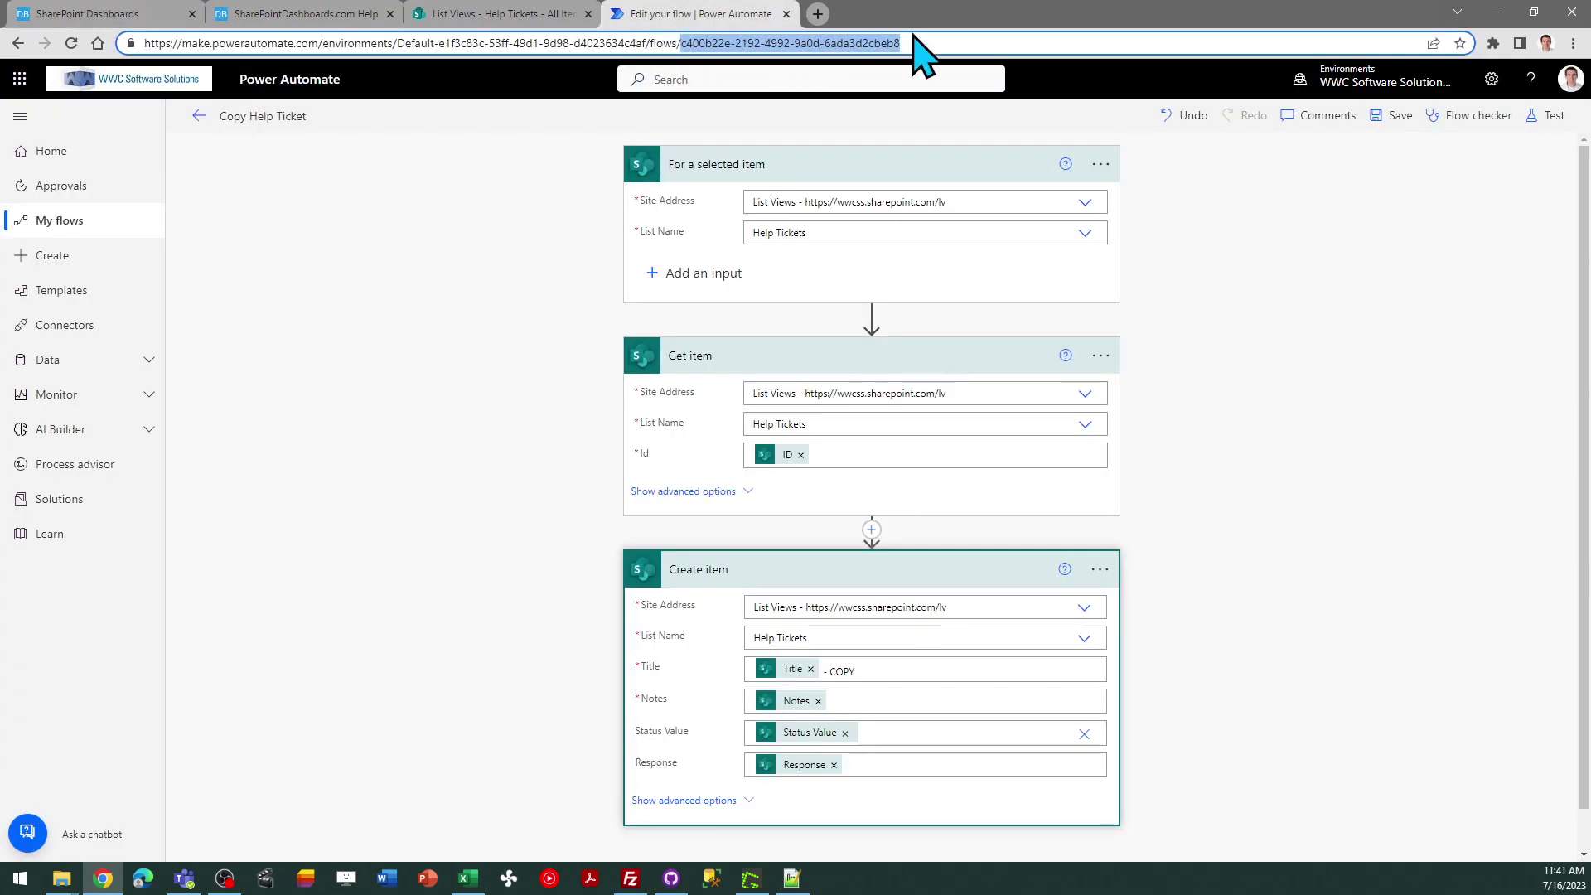
Step: Paste the copied flow ID over the placeholder Flow ID in the template
{"action": "left_click", "coordinate": [108, 14]}
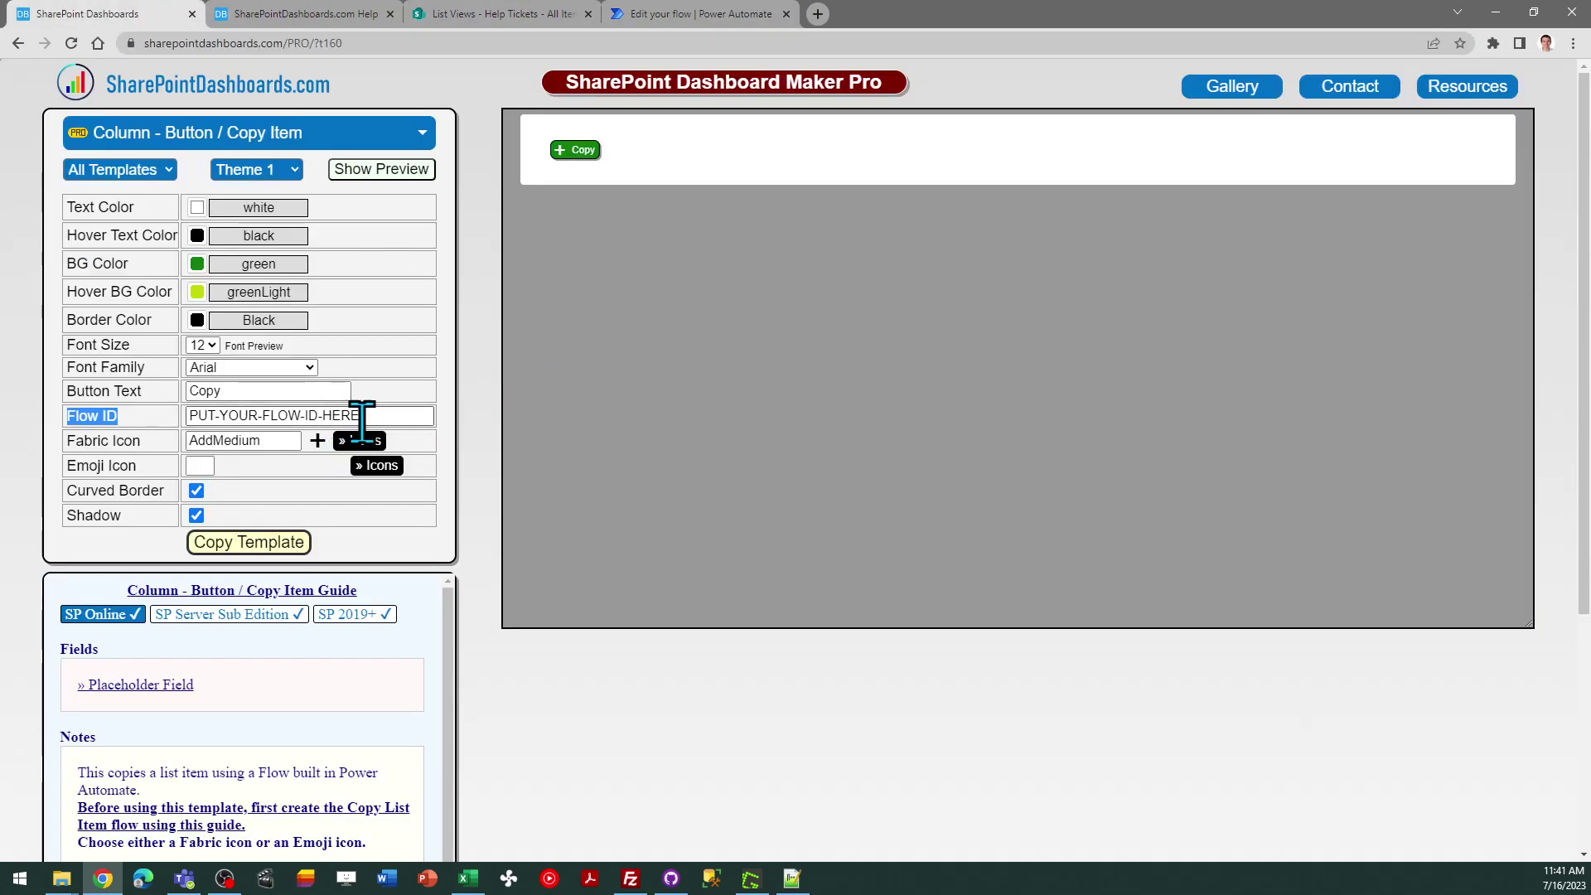
{"action": "left_click_drag", "start_coordinate": [362, 418], "coordinate": [217, 415]}
{"action": "key", "text": "ctrl+v"}
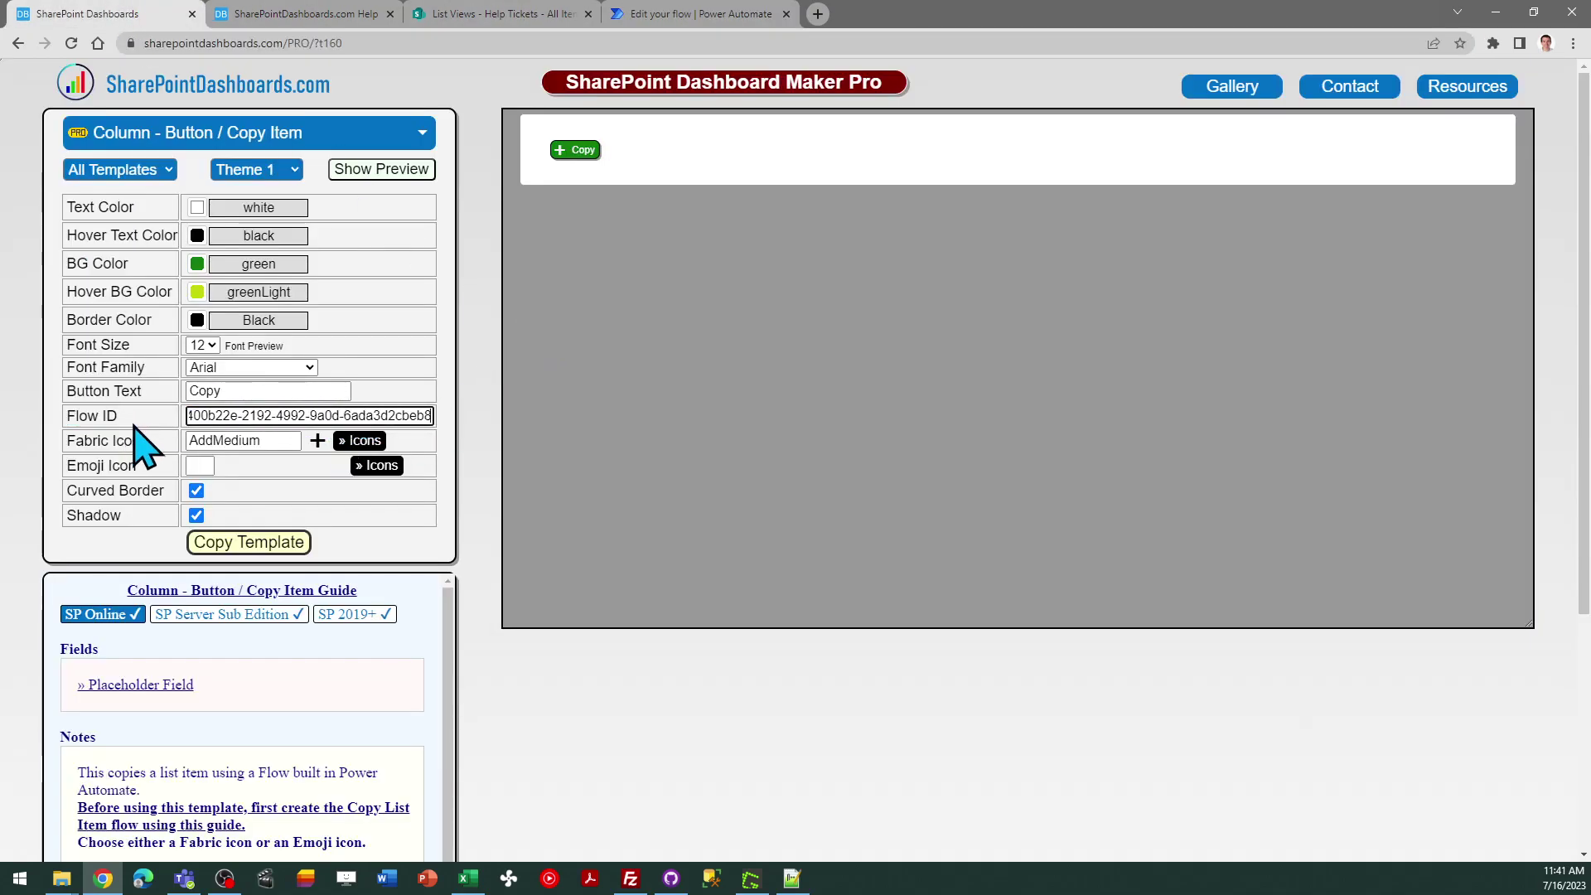
Step: Try Themes 2 and 3, then choose Theme 1's green plus-icon button
{"action": "left_click", "coordinate": [291, 172]}
{"action": "left_click", "coordinate": [275, 209]}
{"action": "left_click", "coordinate": [284, 168]}
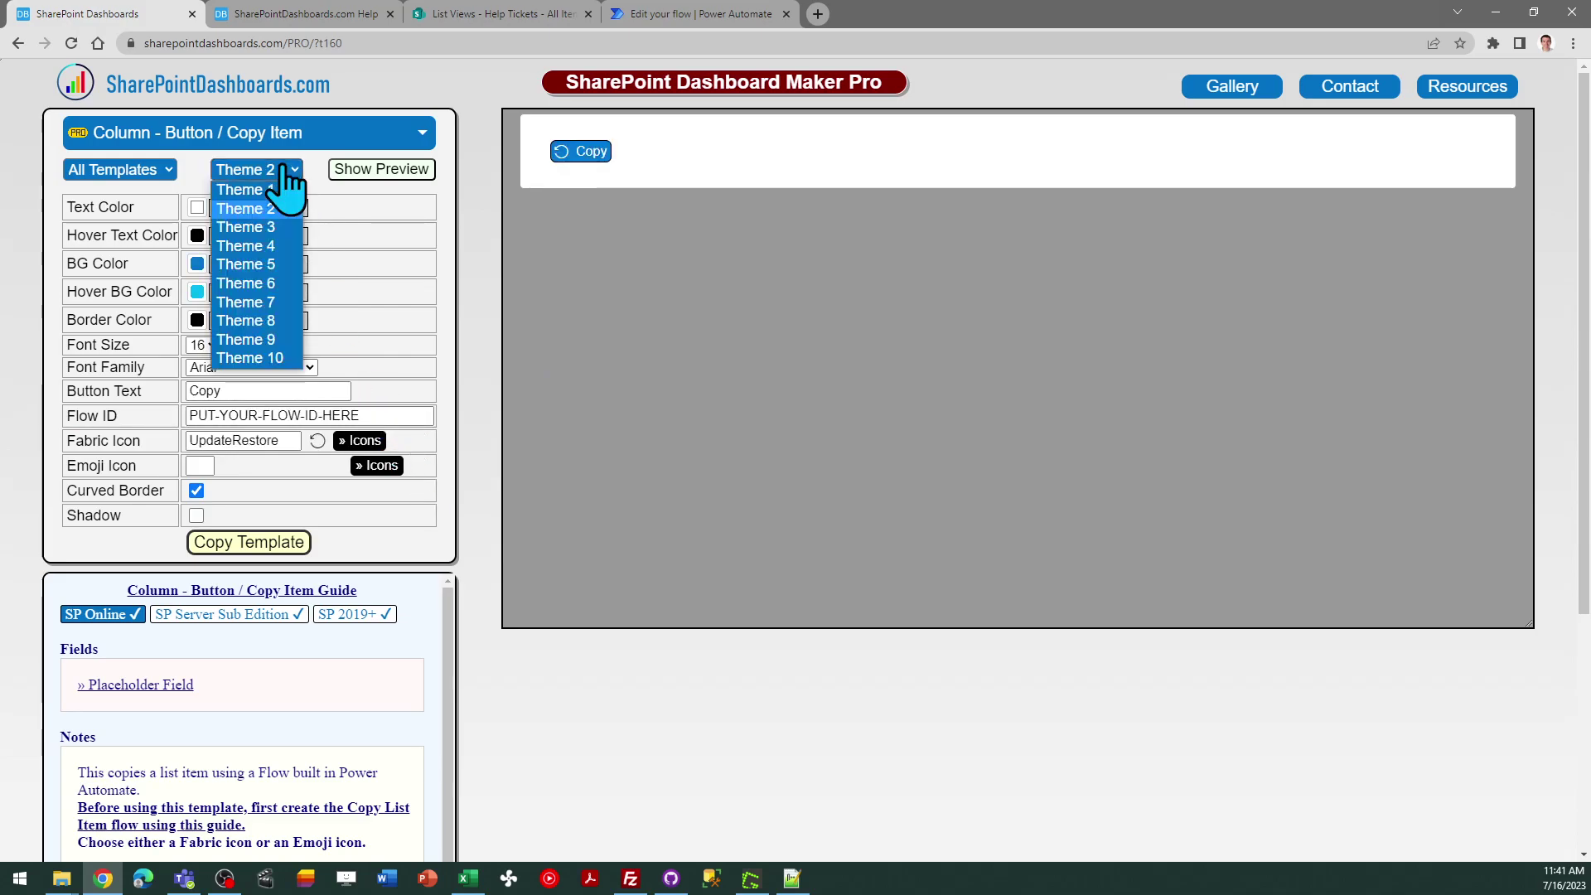
{"action": "left_click", "coordinate": [277, 228]}
{"action": "left_click", "coordinate": [283, 171]}
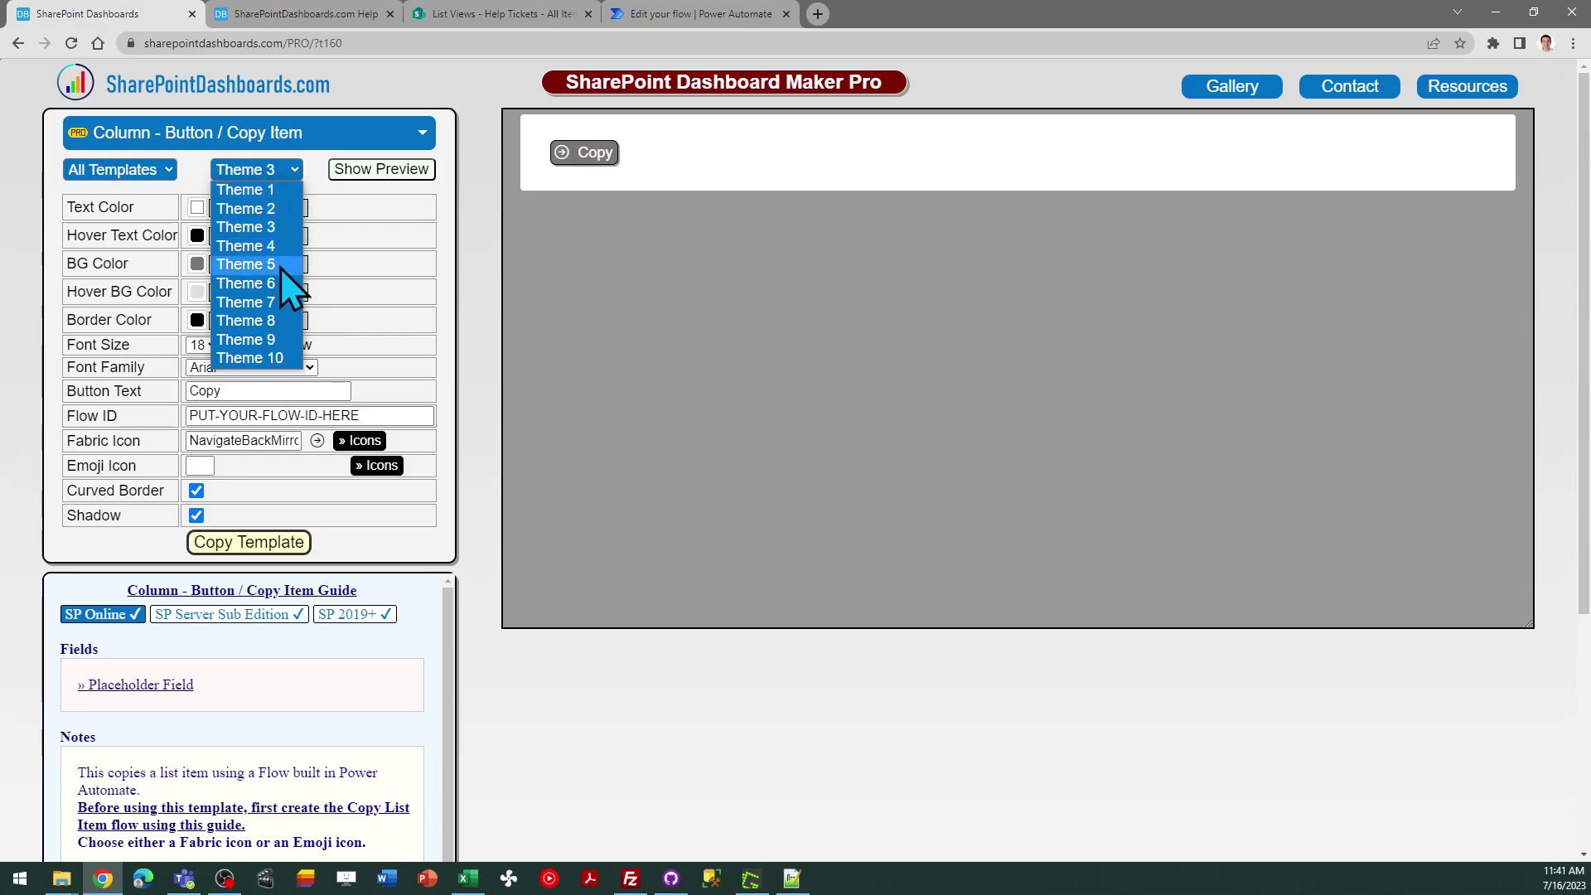
{"action": "left_click", "coordinate": [280, 267]}
{"action": "left_click", "coordinate": [286, 171]}
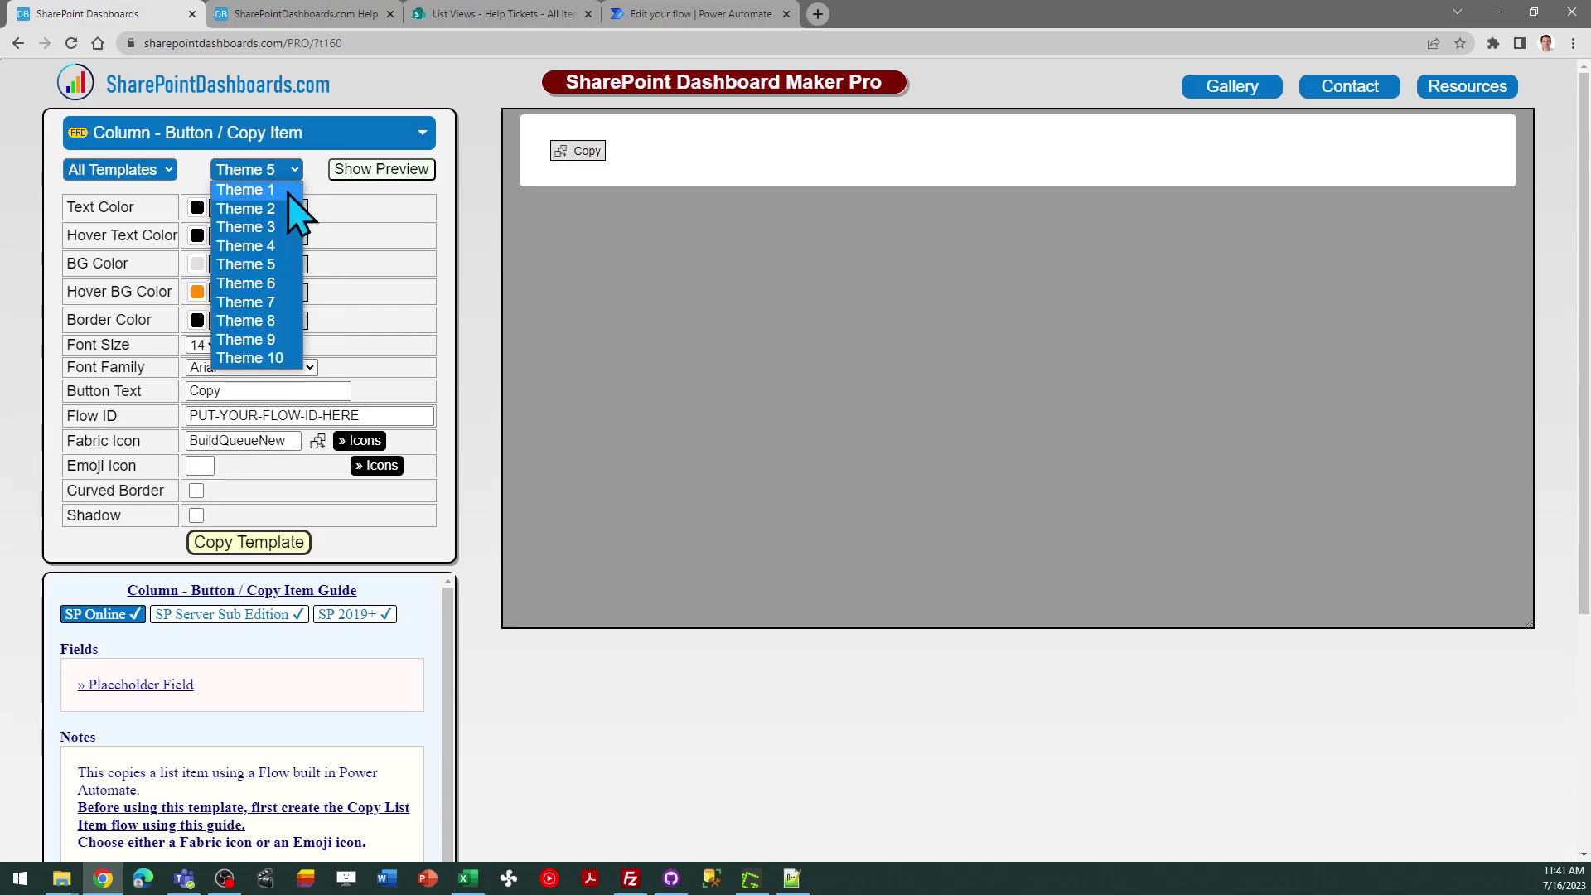
{"action": "left_click", "coordinate": [288, 192]}
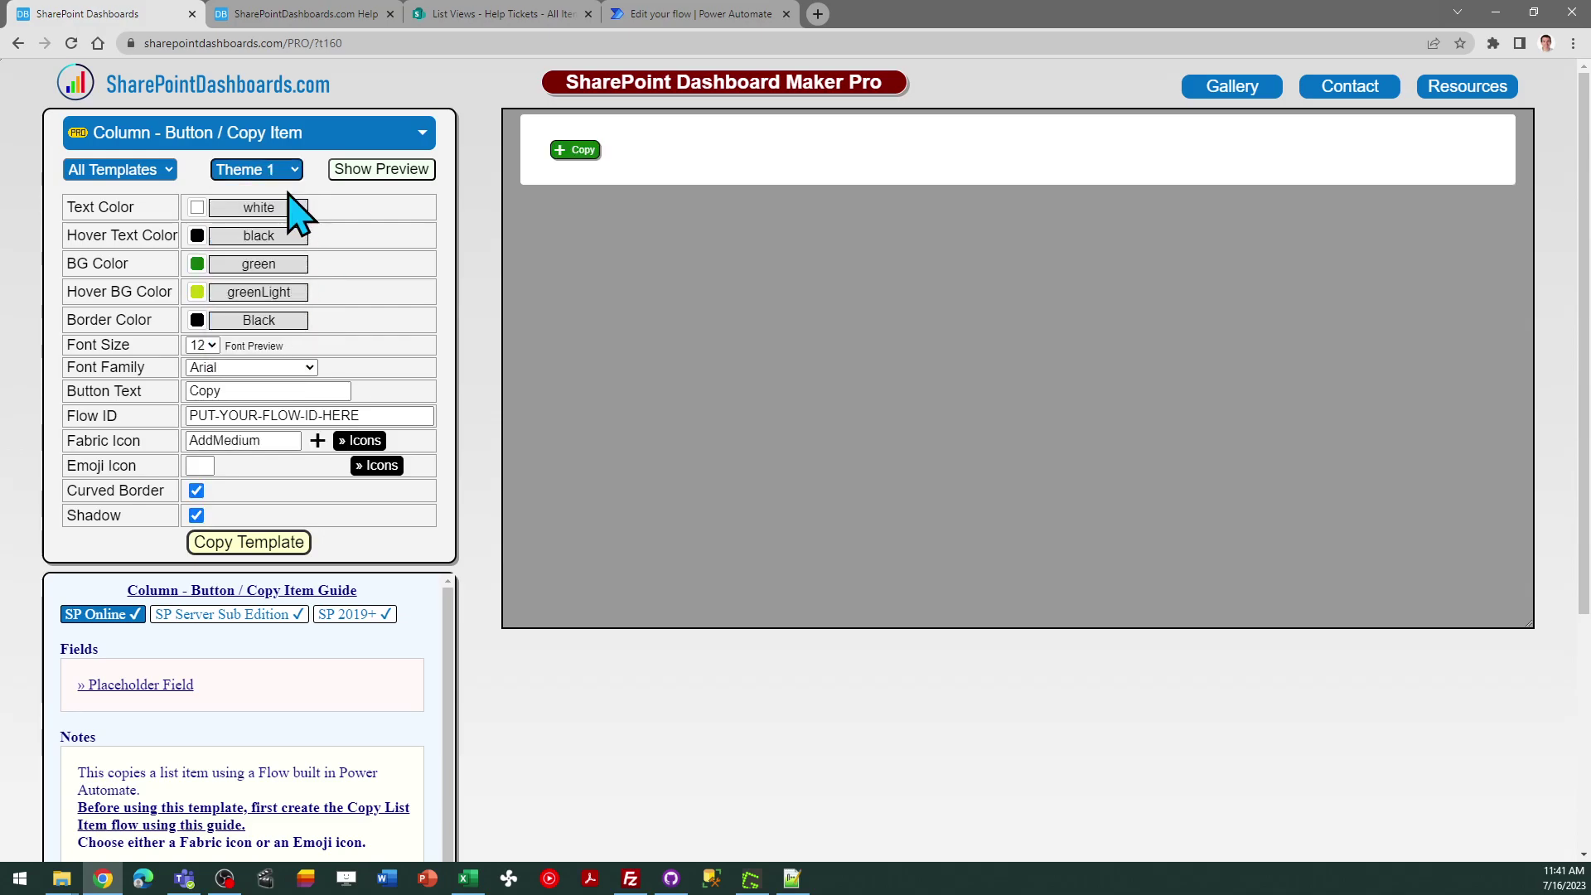
Step: Replace the Flow ID field with the real flow ID and copy the template code
{"action": "left_click", "coordinate": [368, 412]}
{"action": "key", "text": "ctrl+a"}
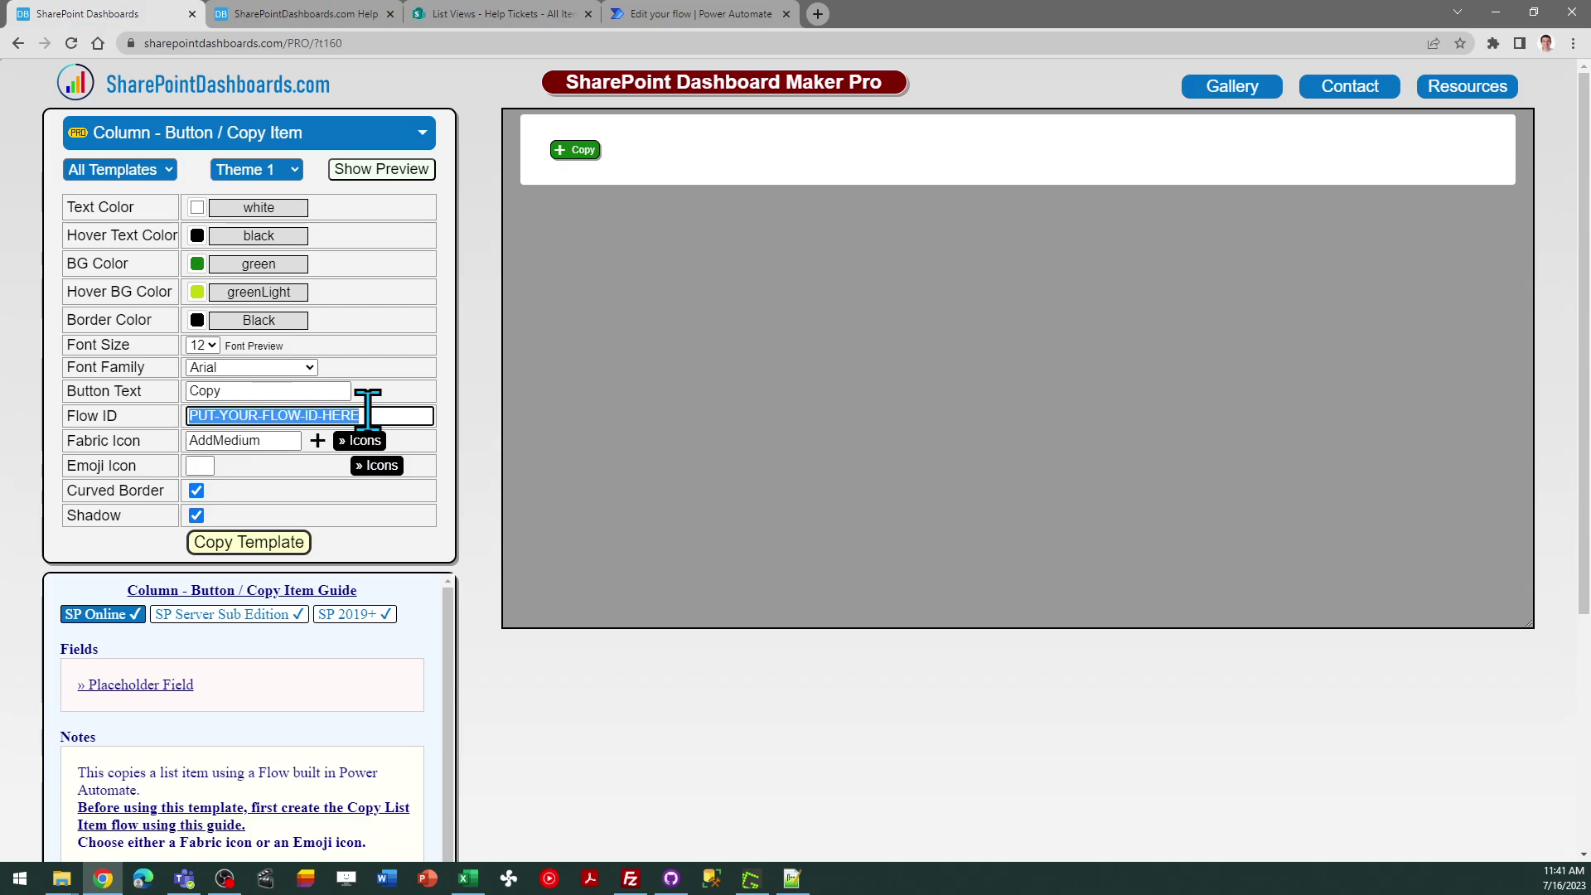
{"action": "key", "text": "ctrl+v"}
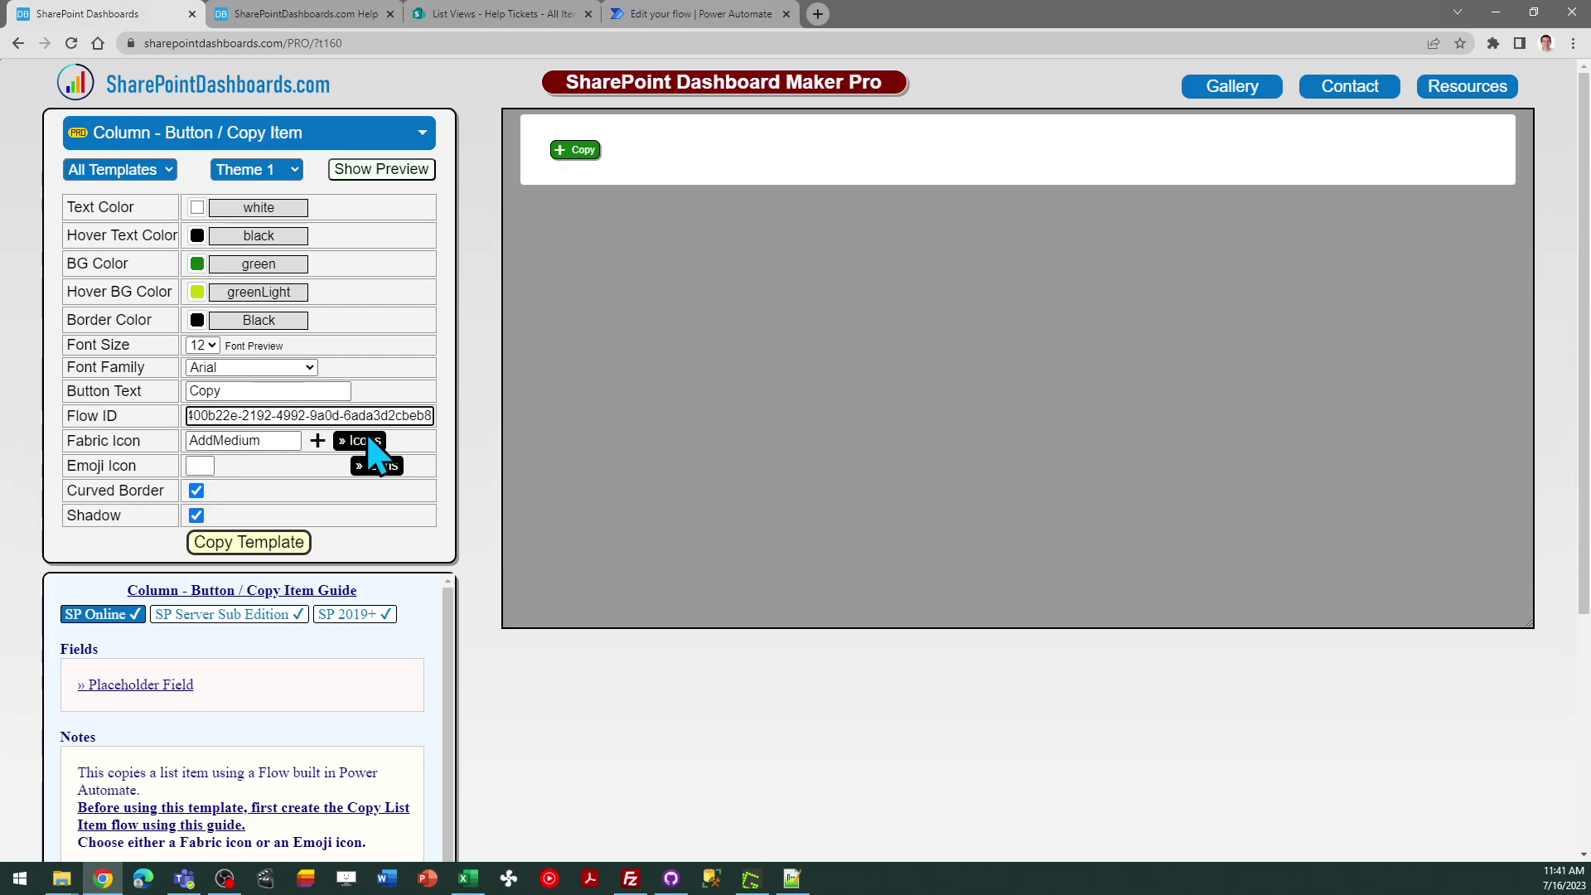
{"action": "left_click", "coordinate": [267, 543]}
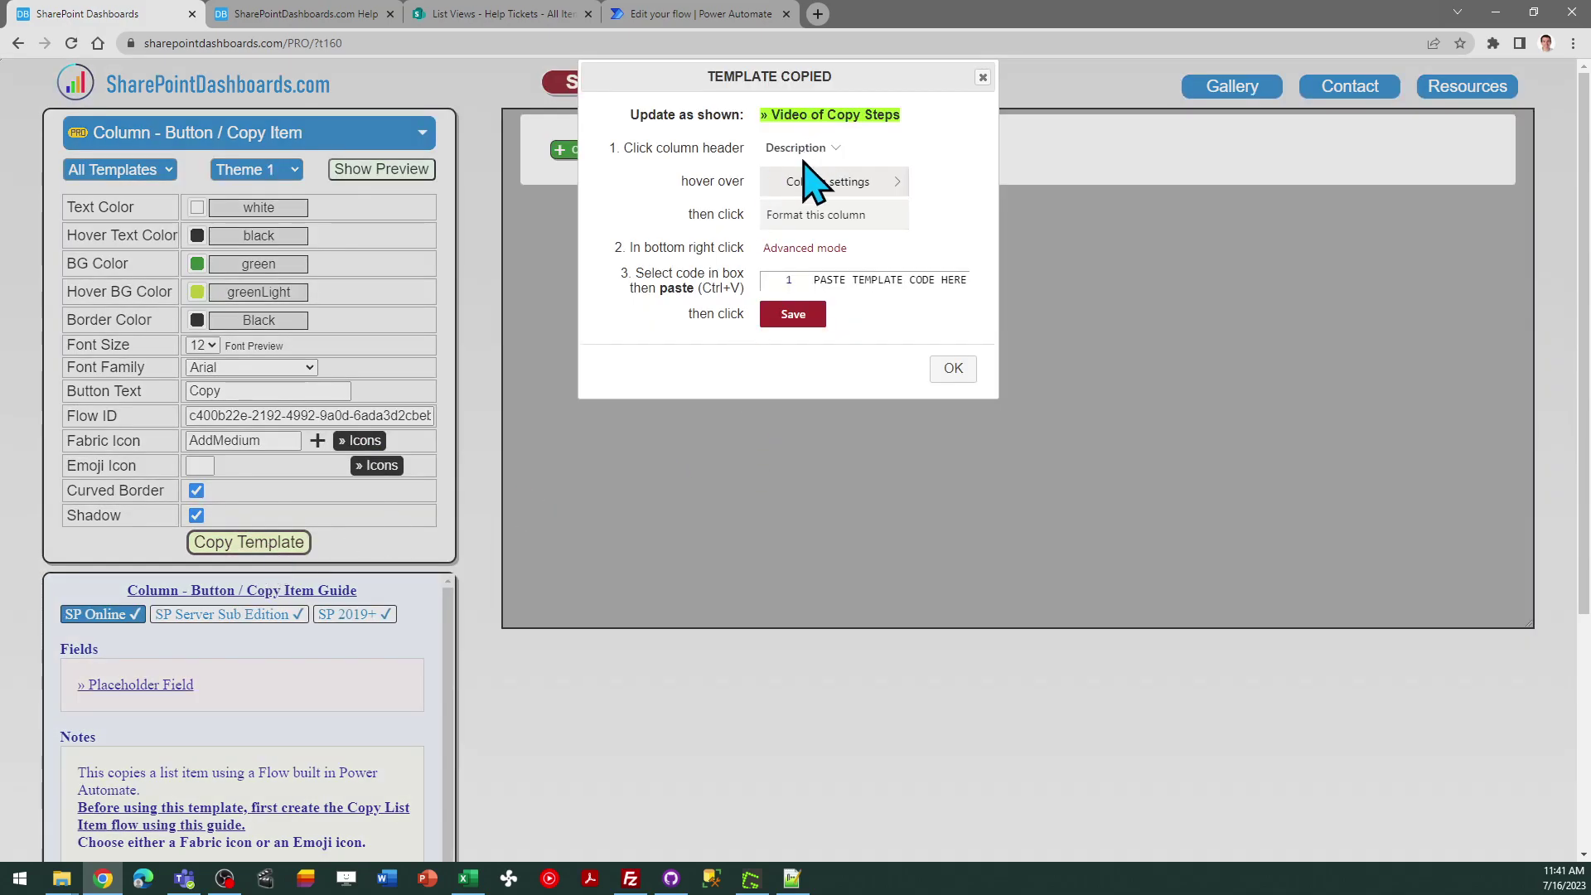
{"action": "left_click", "coordinate": [951, 371]}
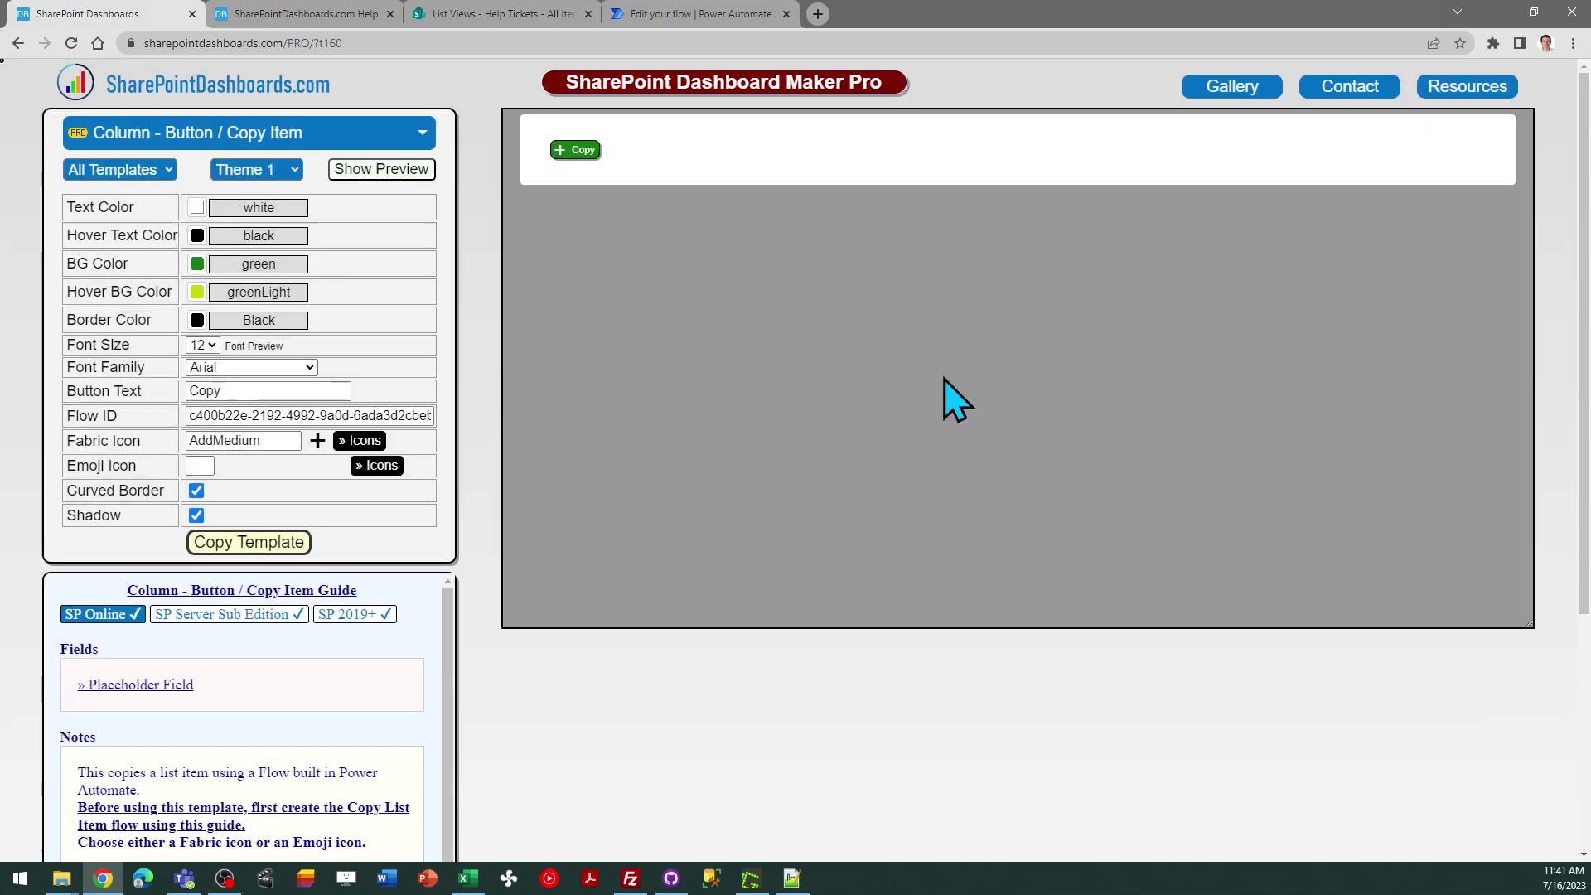
Step: Replace the Copy column's Format this column JSON with the copied button template and save
{"action": "left_click", "coordinate": [489, 14]}
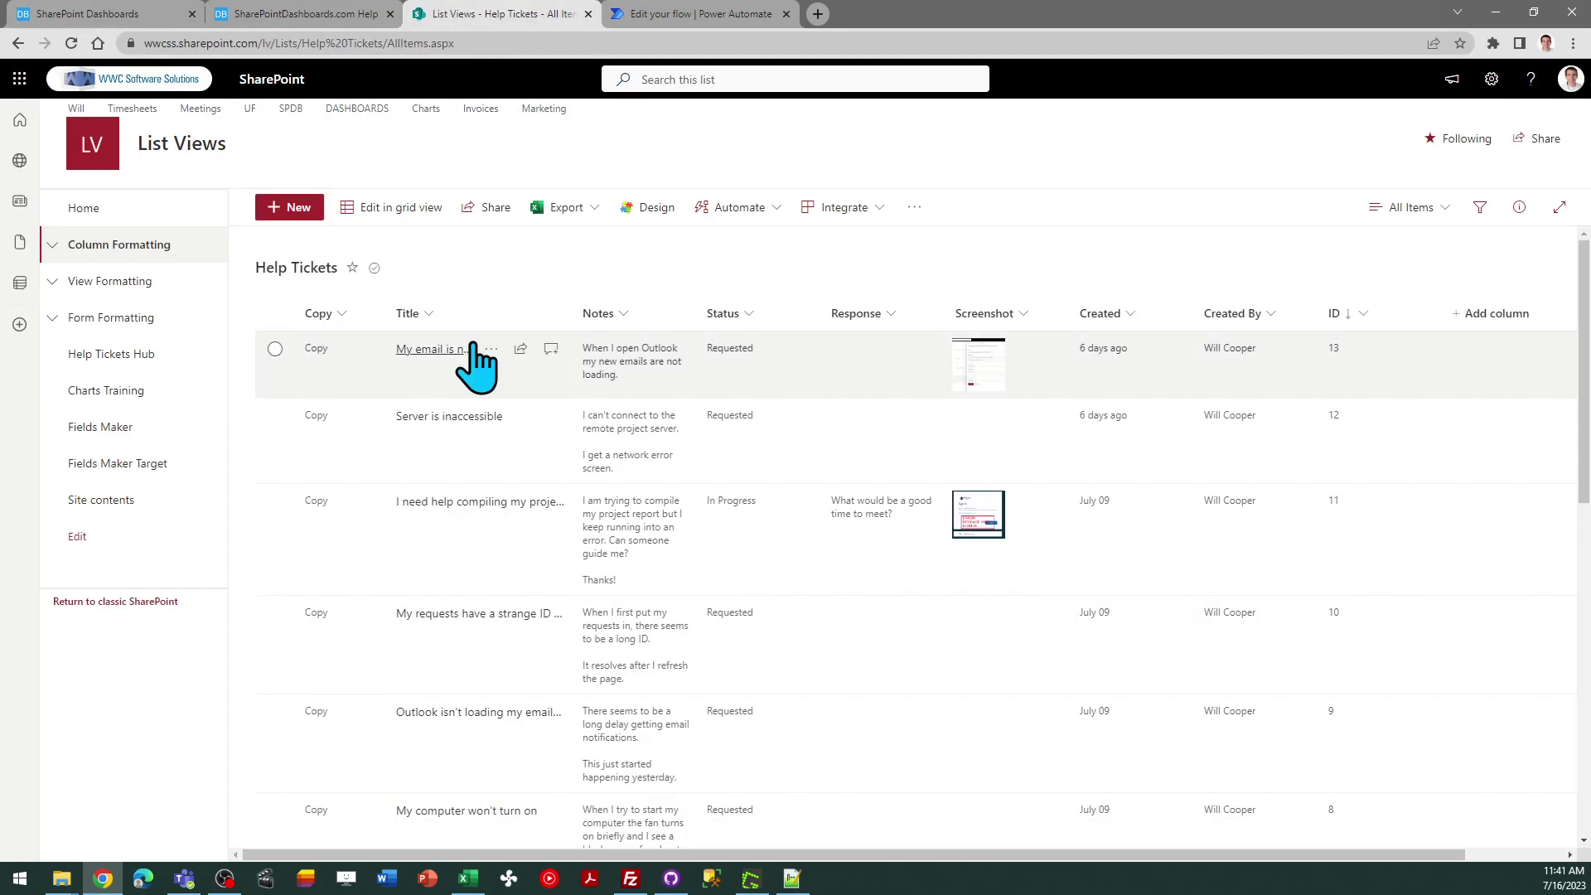
{"action": "left_click", "coordinate": [341, 314]}
{"action": "mouse_move", "coordinate": [362, 471]}
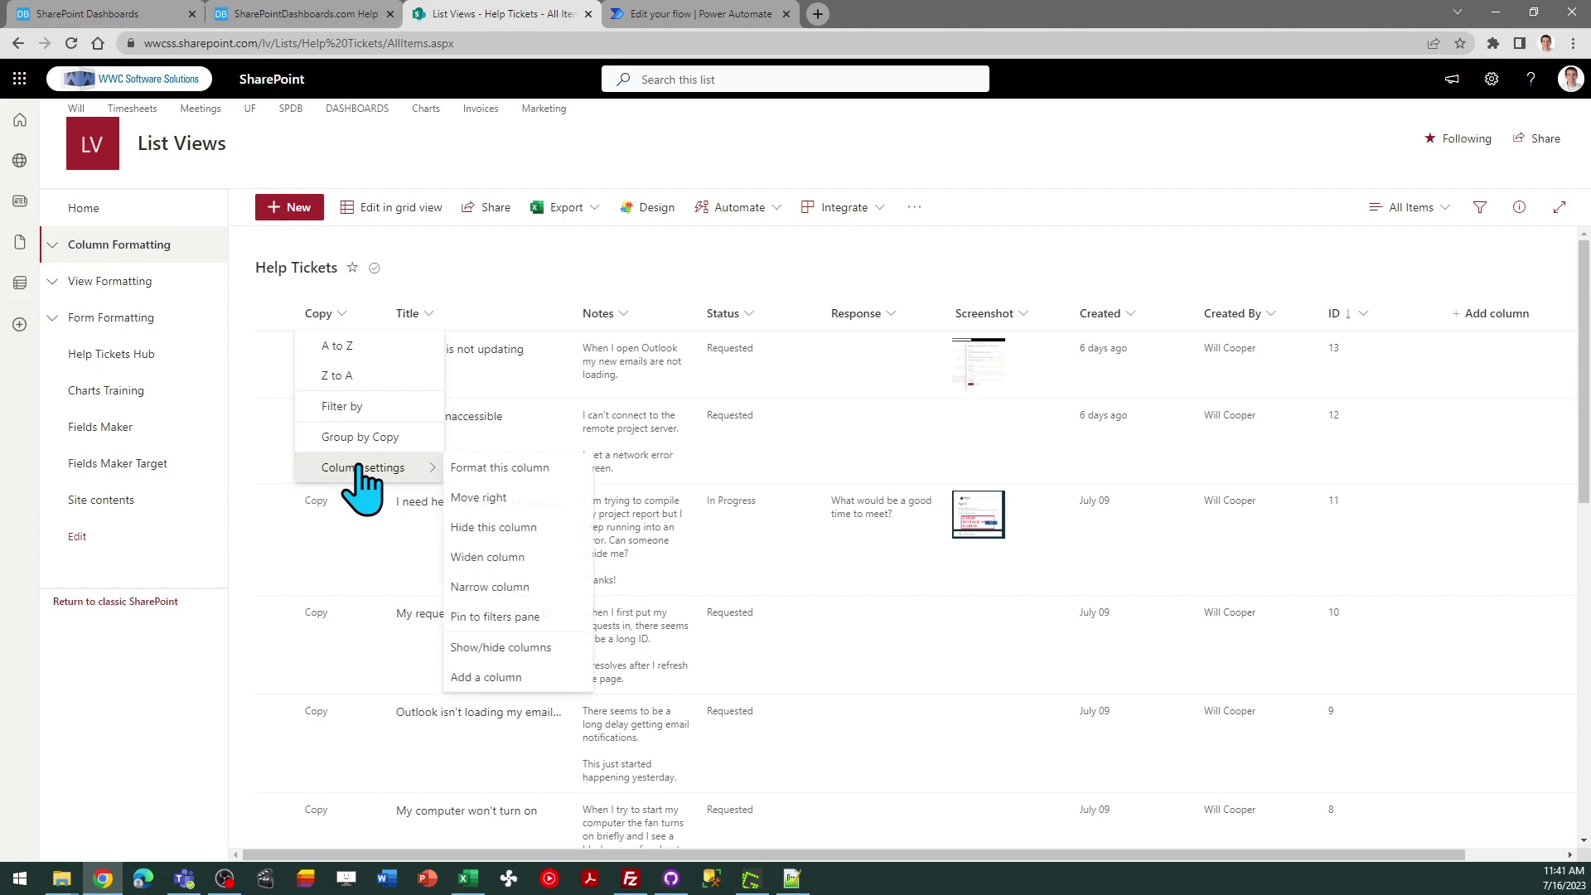
{"action": "left_click", "coordinate": [498, 468]}
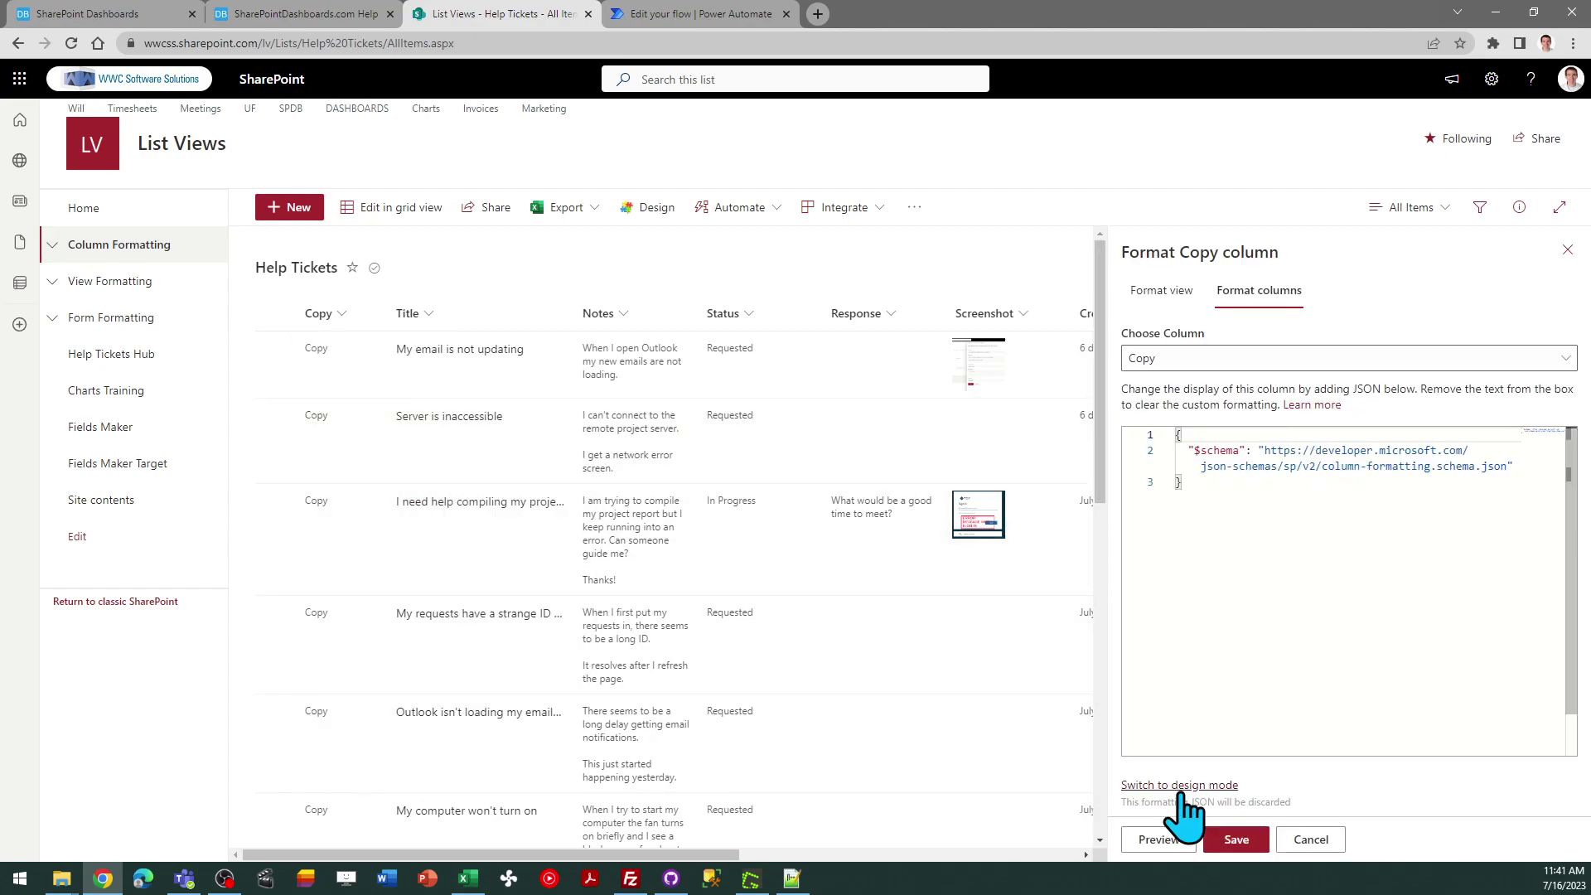
{"action": "key", "text": "ctrl+a"}
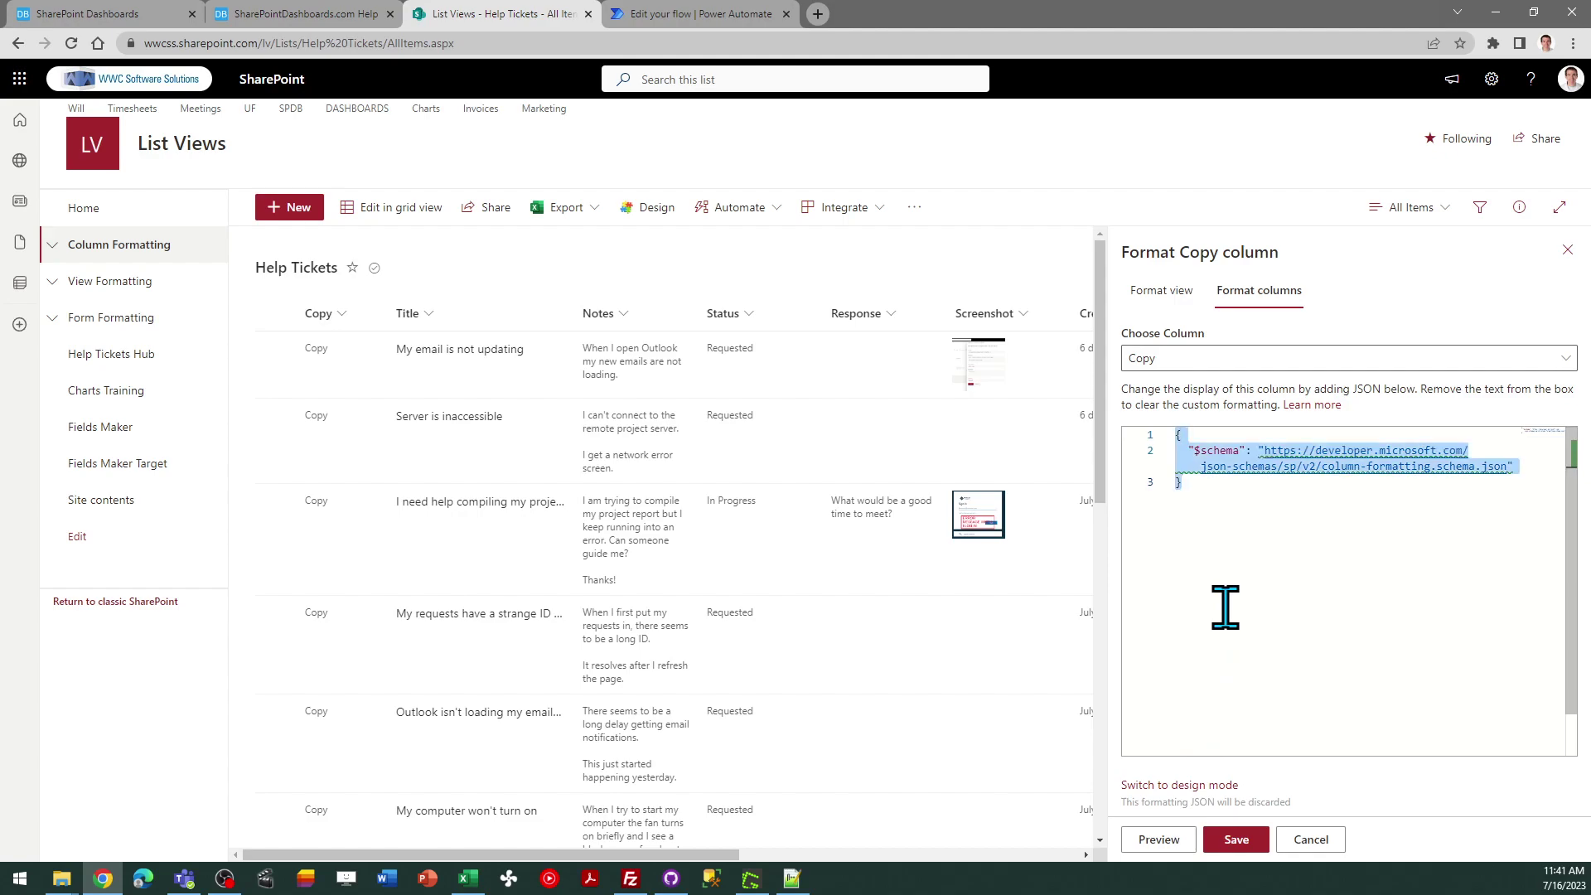
{"action": "key", "text": "ctrl+v"}
{"action": "left_click", "coordinate": [1235, 839]}
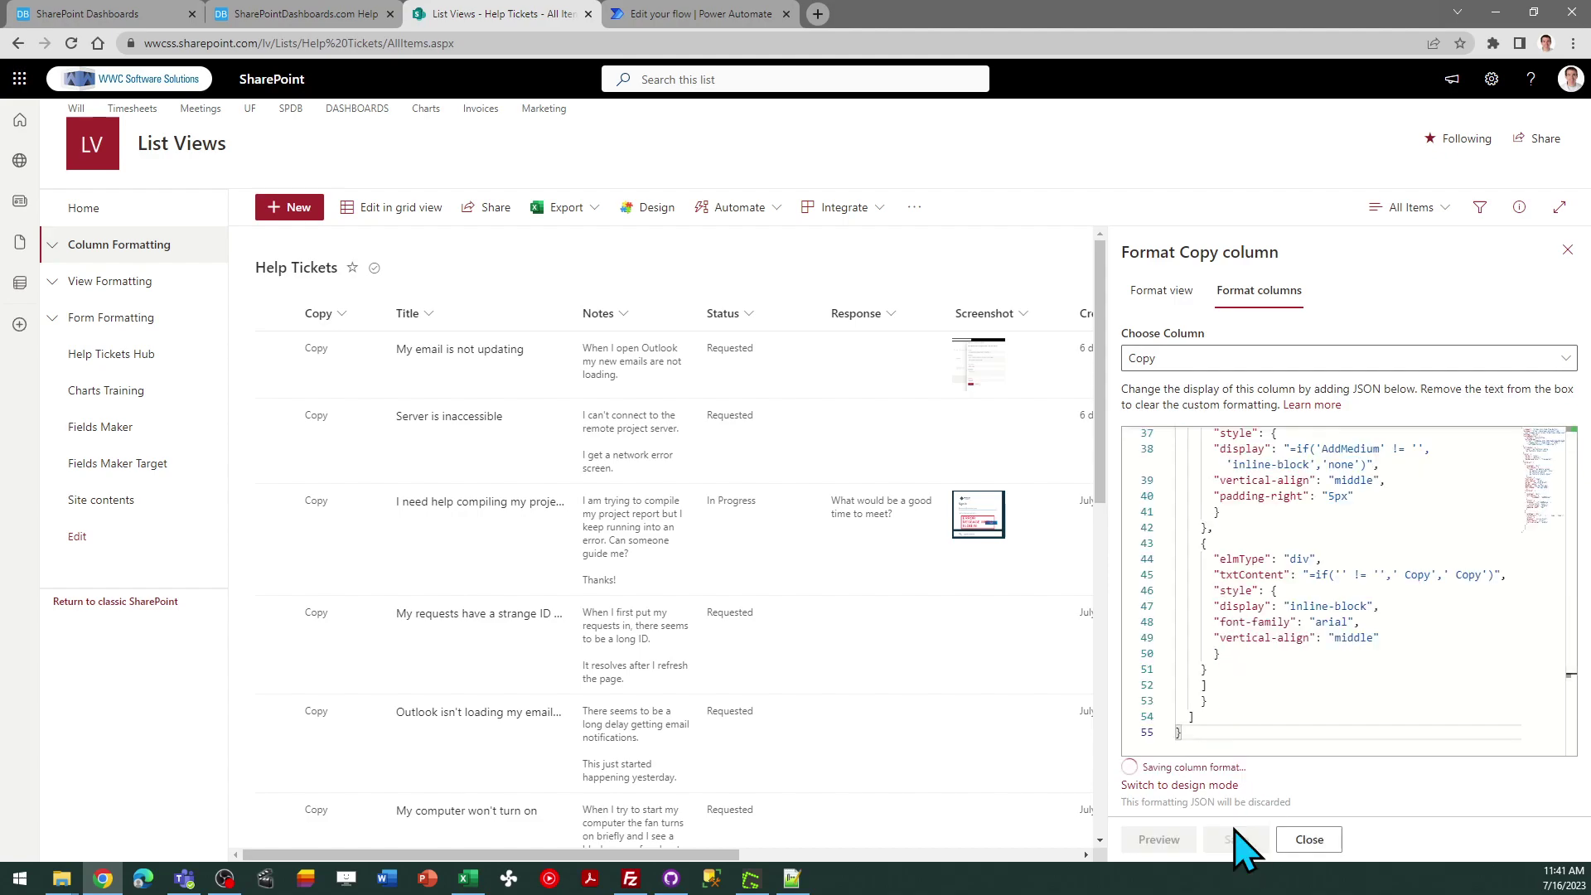
{"action": "left_click", "coordinate": [1567, 250]}
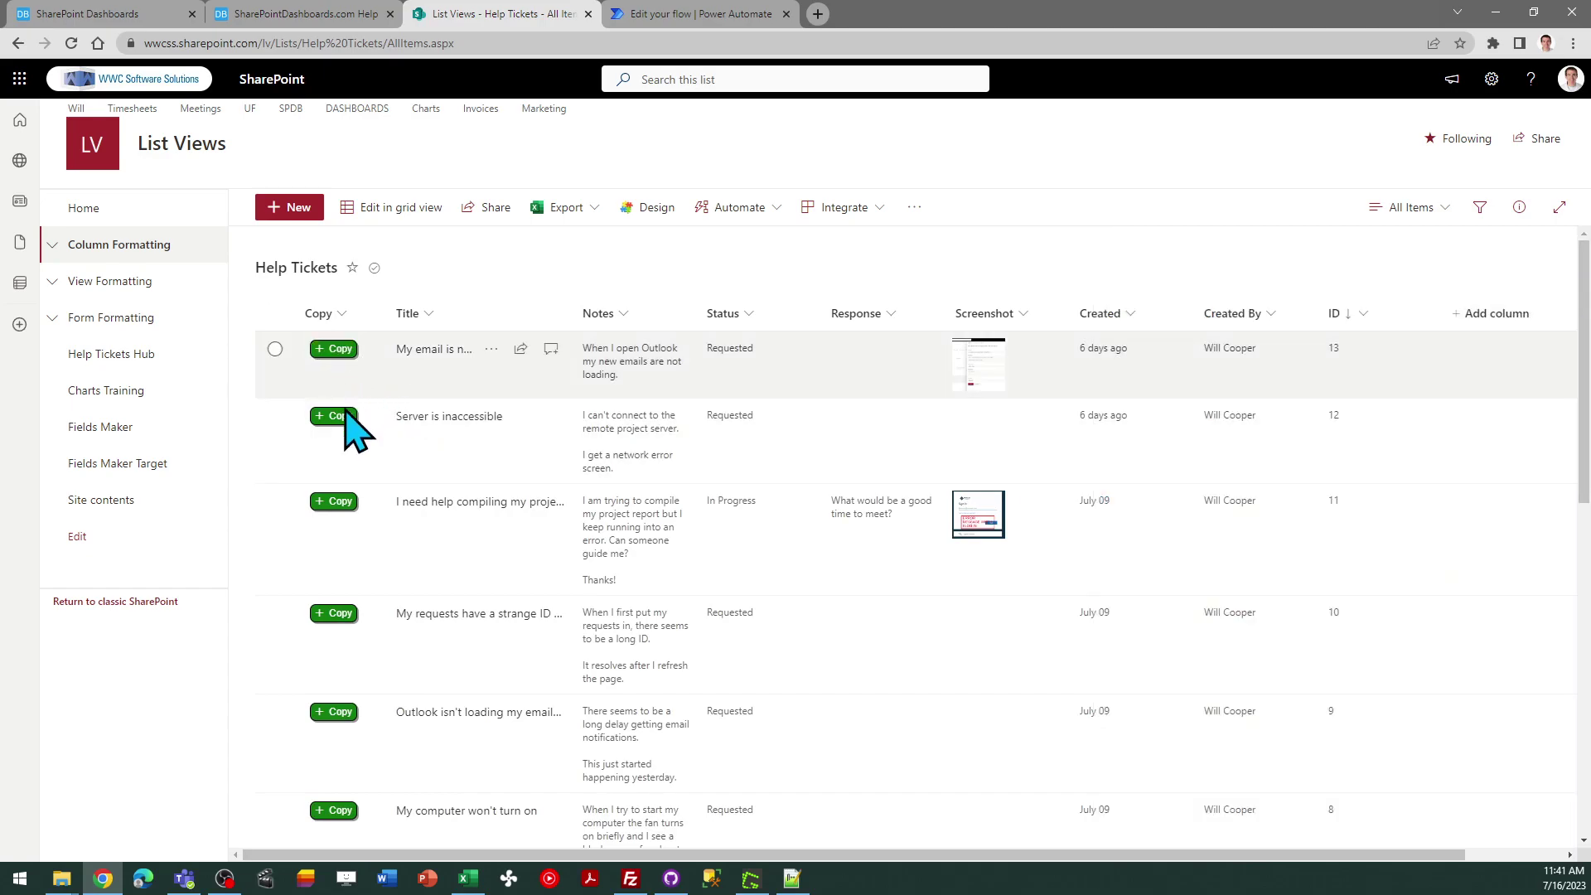
Step: Run Copy Item from the green Copy button on item 13, 'My email is not updating'
{"action": "left_click", "coordinate": [340, 349]}
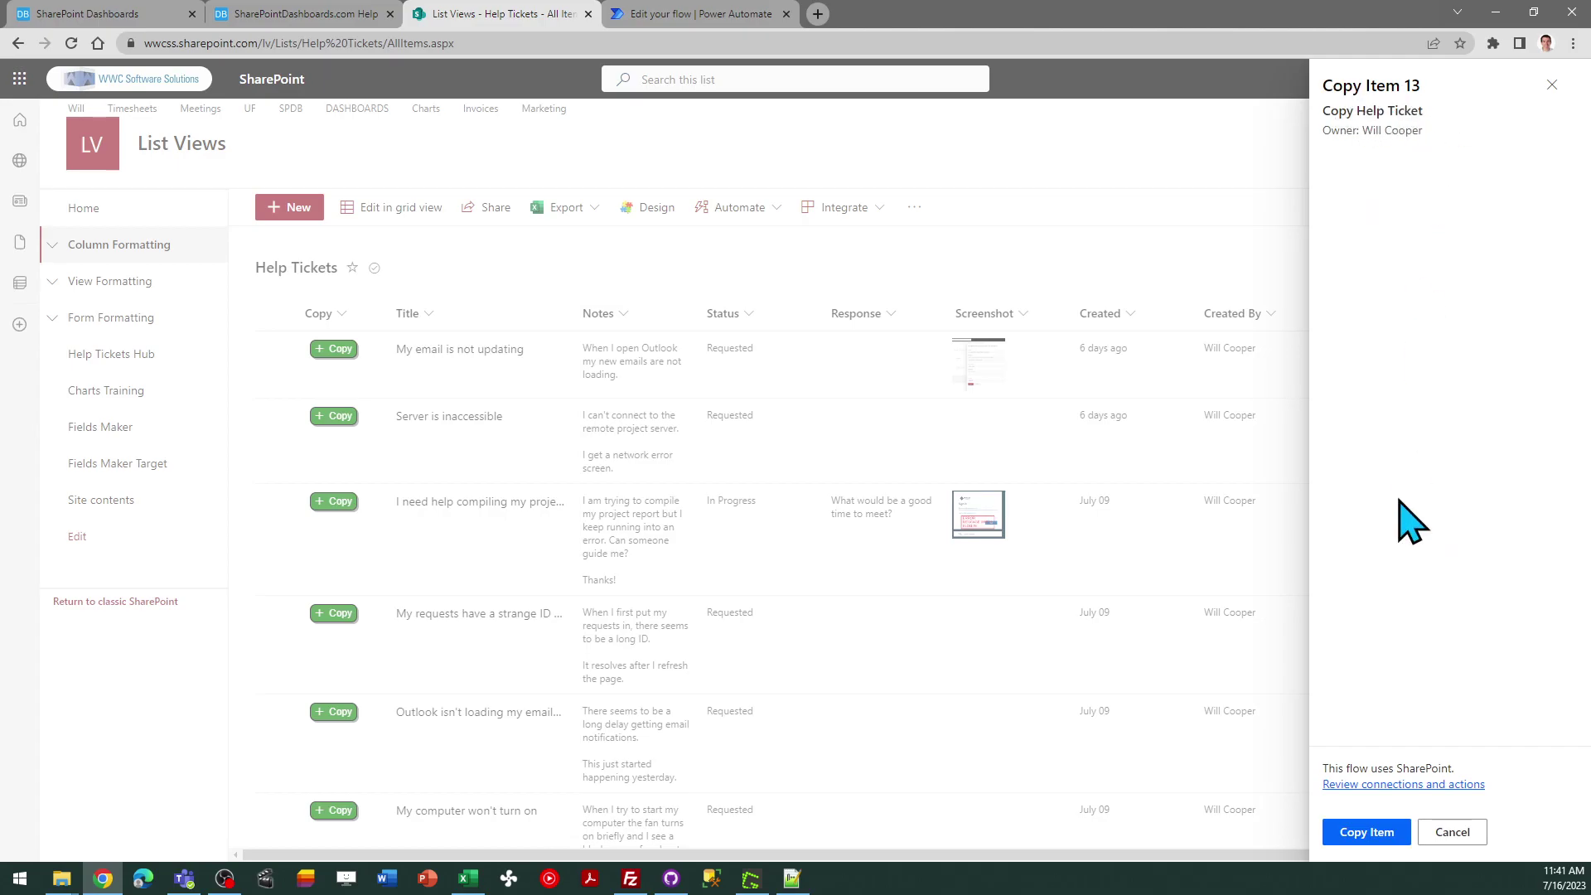
{"action": "left_click", "coordinate": [1365, 833]}
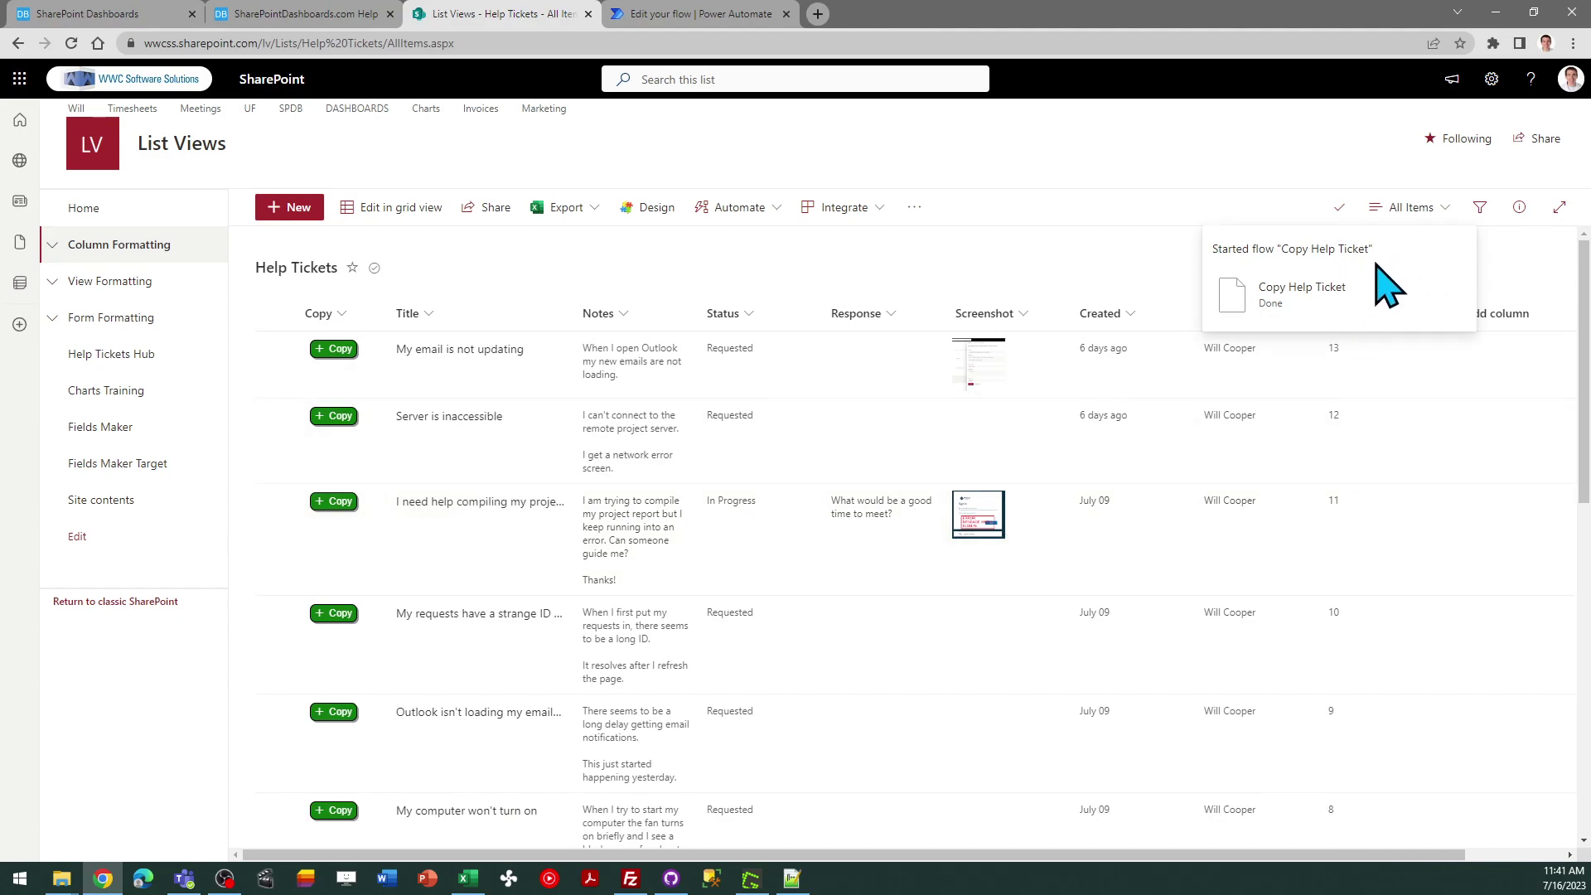
Step: Refresh to show item 21 'My email is not updating - COPY', check the flow, return to Dashboard Maker
{"action": "left_click", "coordinate": [71, 43]}
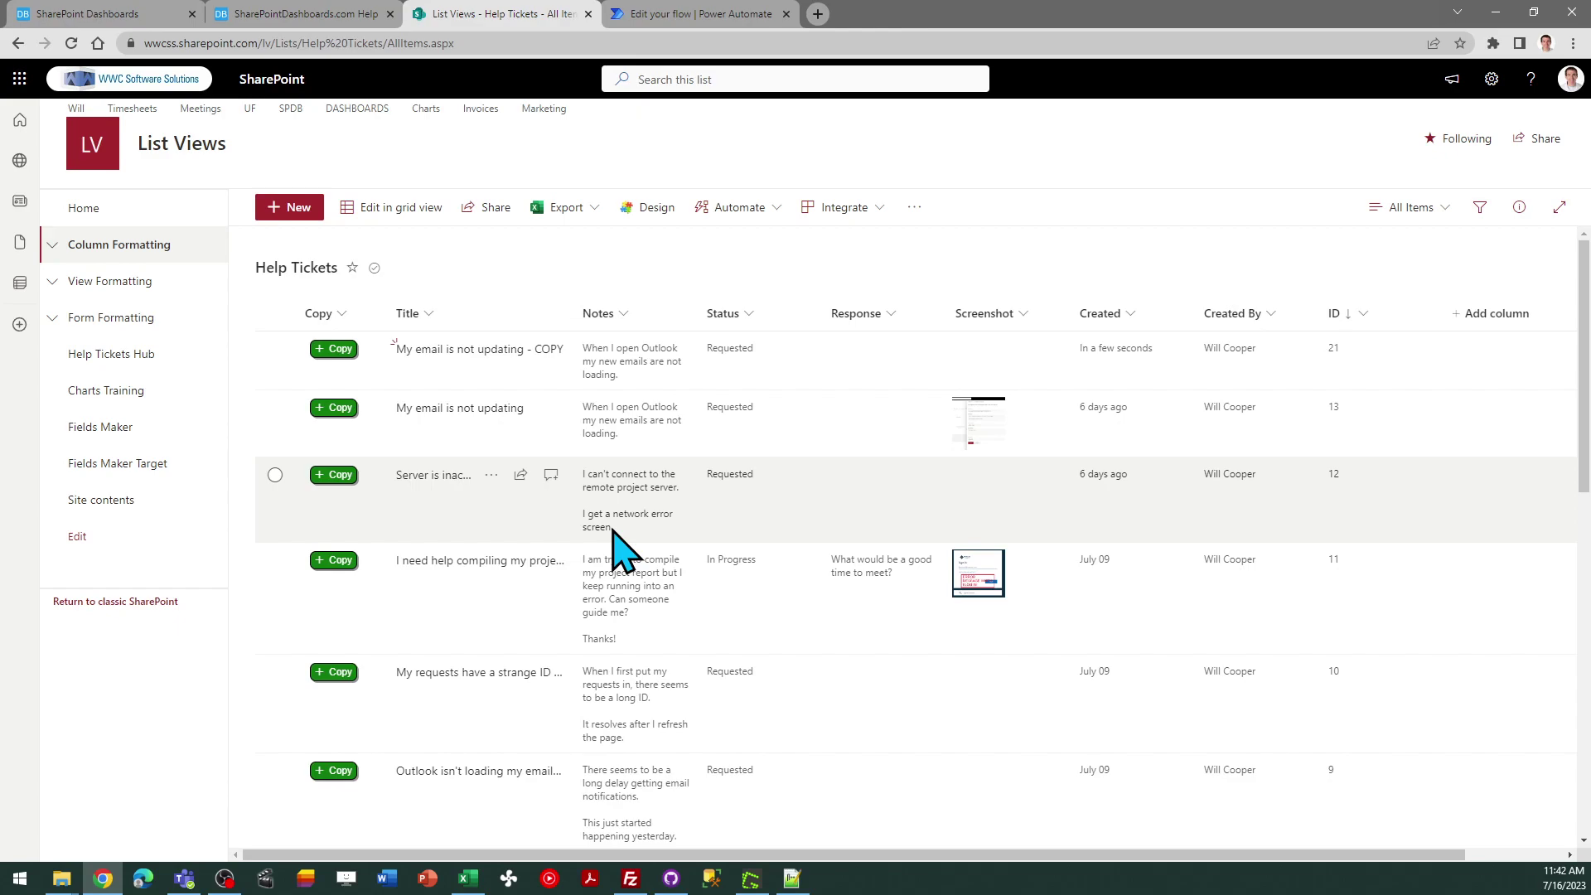
{"action": "left_click", "coordinate": [714, 18]}
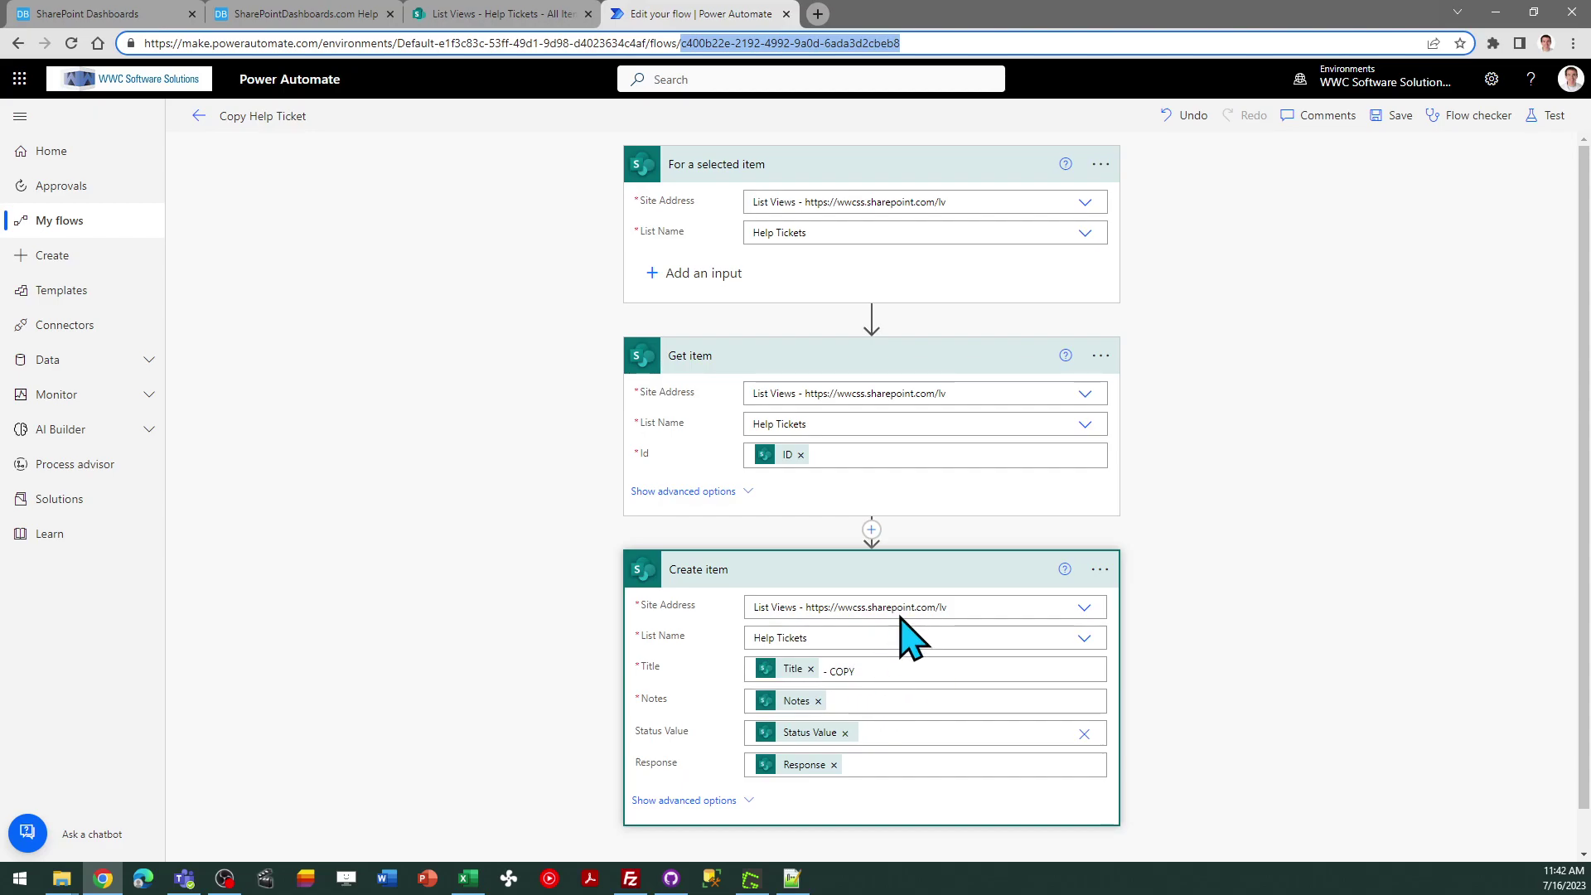
{"action": "left_click", "coordinate": [458, 14]}
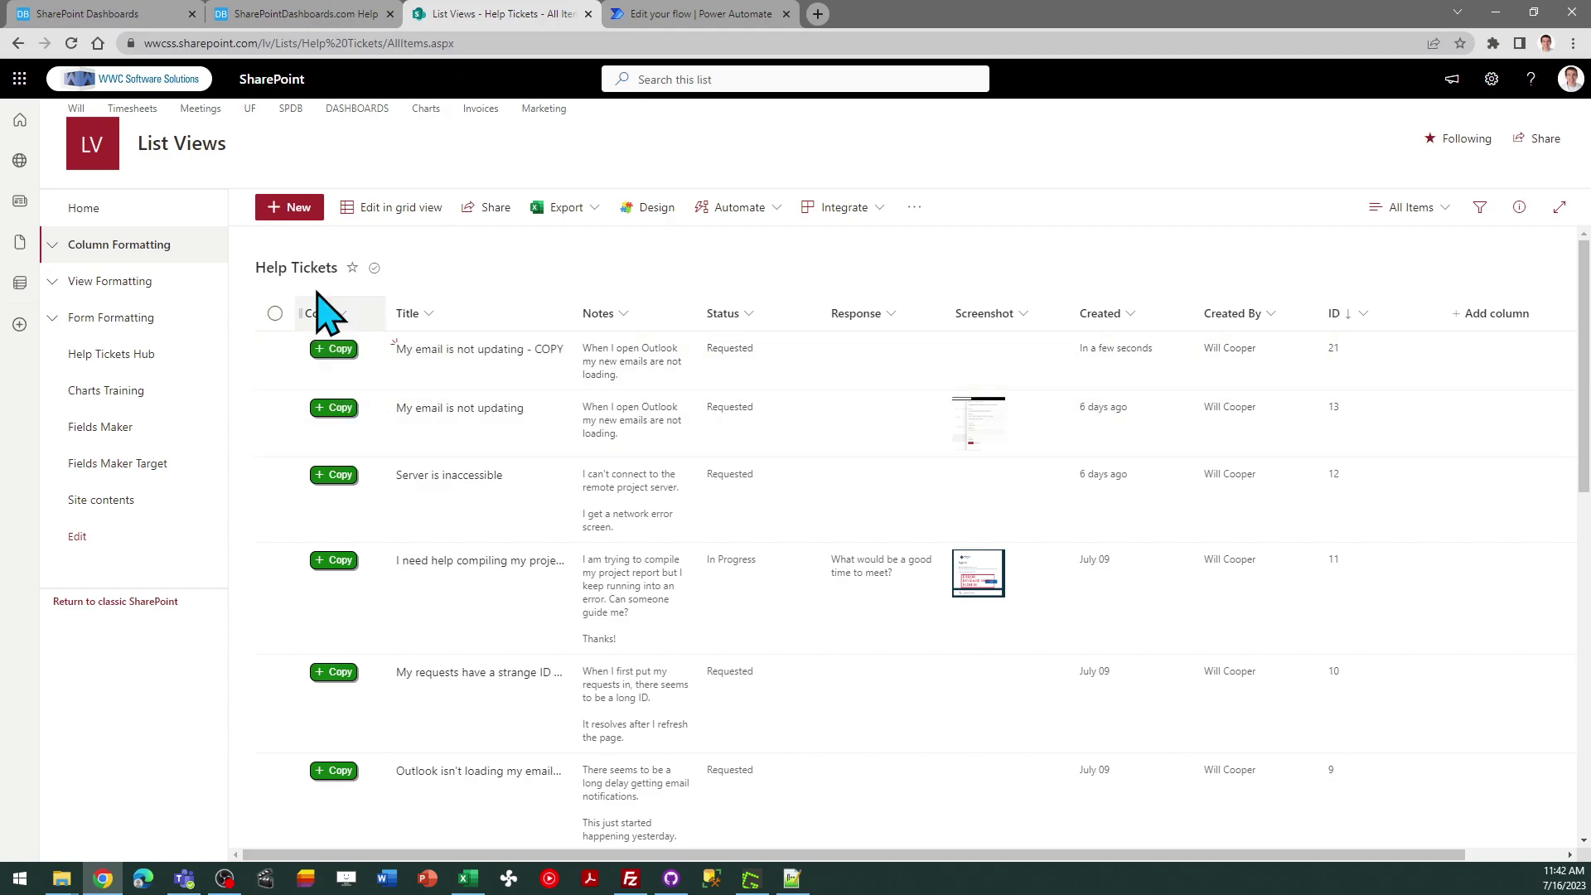
{"action": "left_click", "coordinate": [122, 14]}
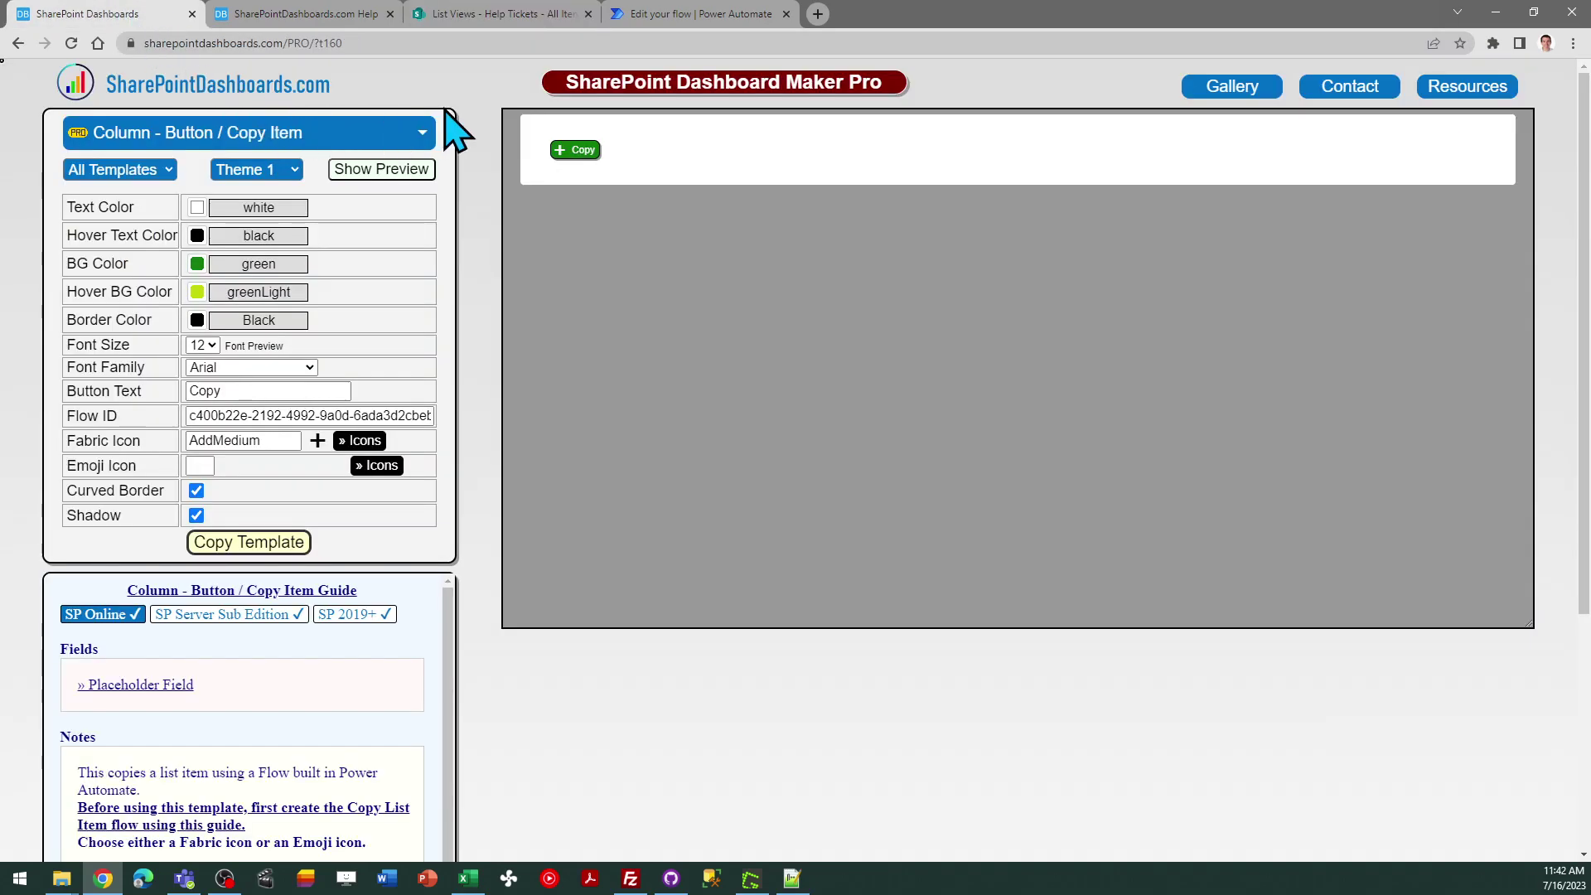